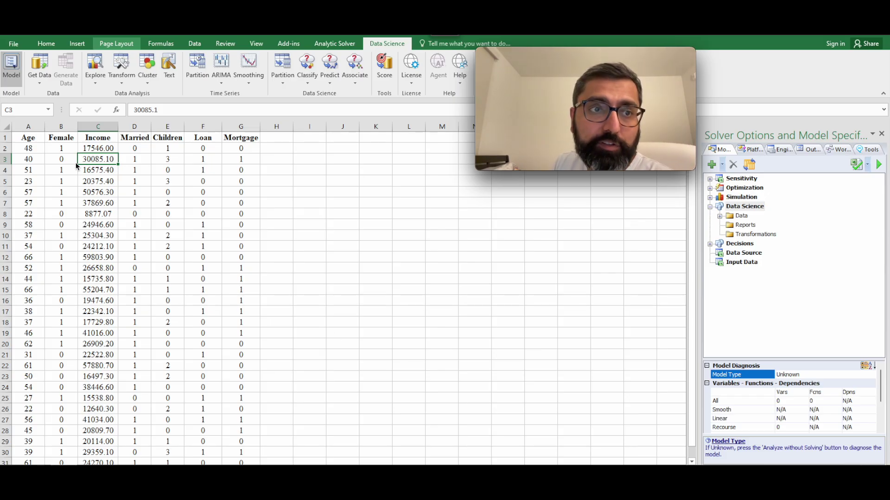
- Examine the dataset's columns, from Age and Female through Income and Loan to Mortgage
{"action": "left_click_drag", "start_coordinate": [28, 137], "coordinate": [246, 454]}
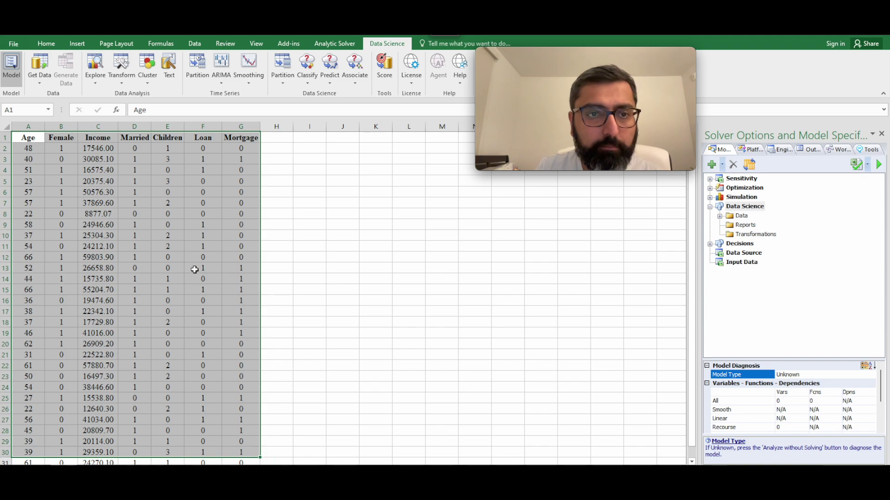
{"action": "left_click", "coordinate": [28, 140]}
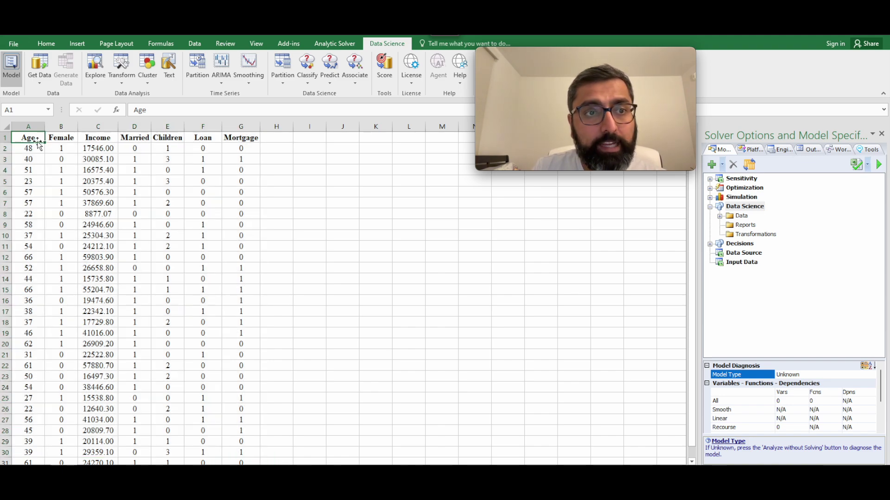
{"action": "left_click", "coordinate": [59, 140]}
{"action": "left_click", "coordinate": [106, 138]}
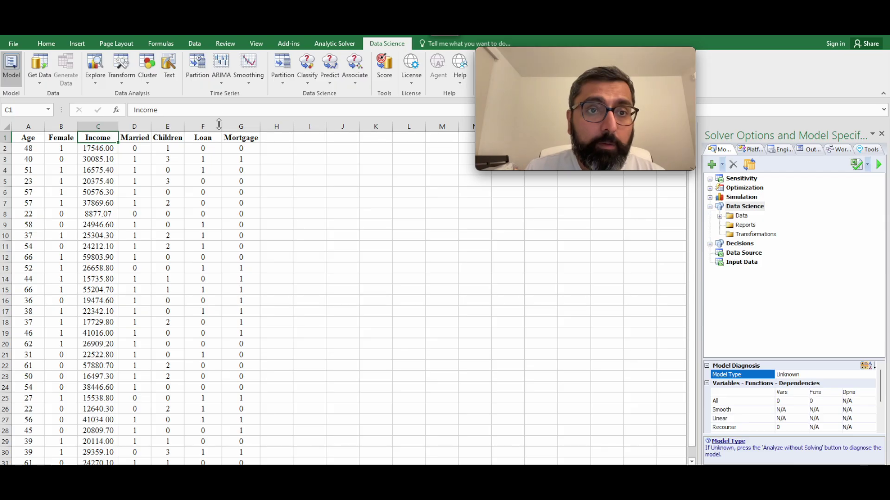
{"action": "left_click", "coordinate": [211, 139]}
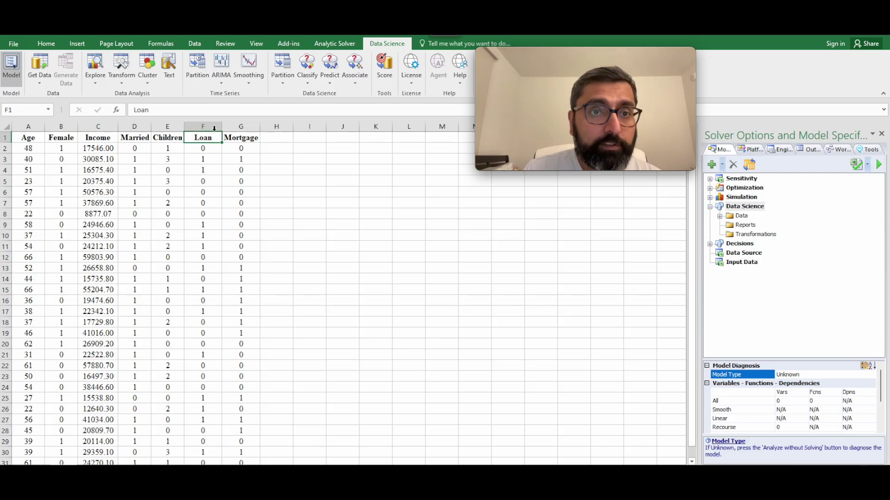
{"action": "left_click", "coordinate": [243, 139]}
{"action": "left_click", "coordinate": [311, 176]}
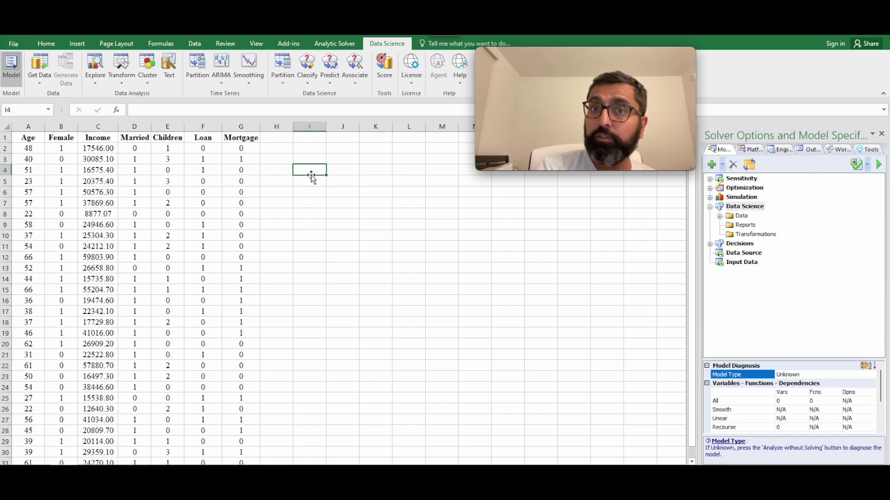
{"action": "left_click", "coordinate": [101, 129]}
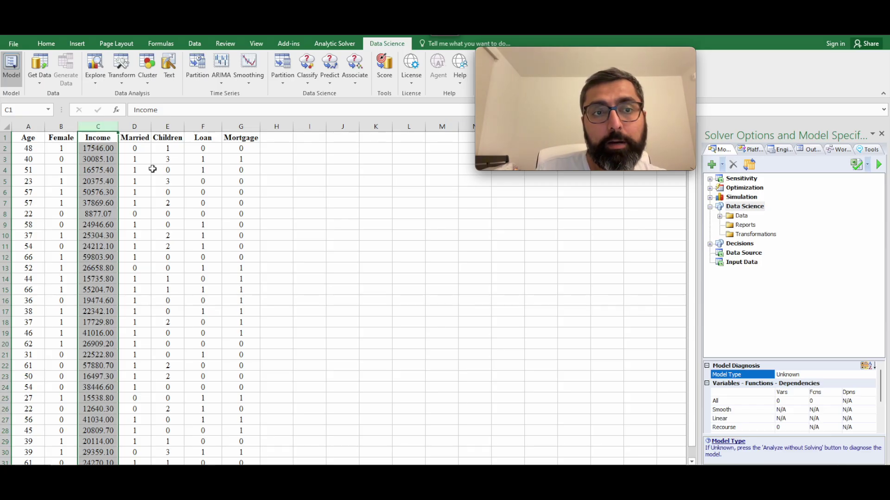
{"action": "left_click", "coordinate": [204, 180]}
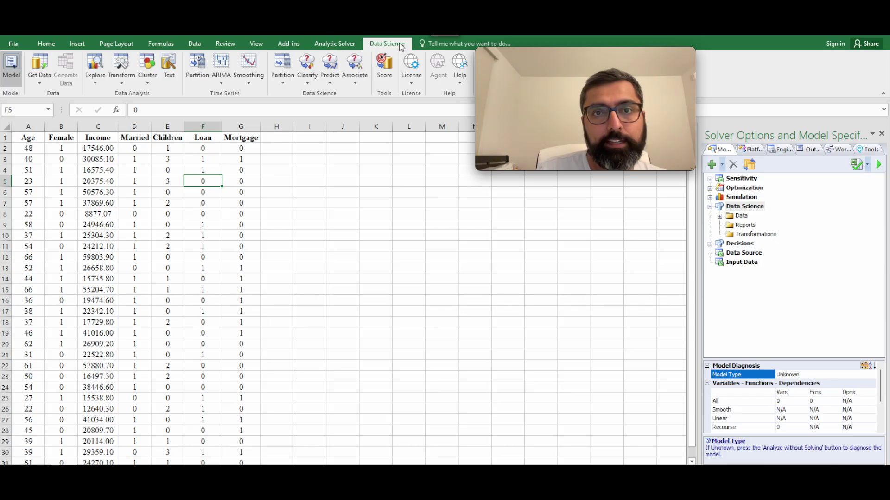
{"action": "left_click", "coordinate": [332, 45]}
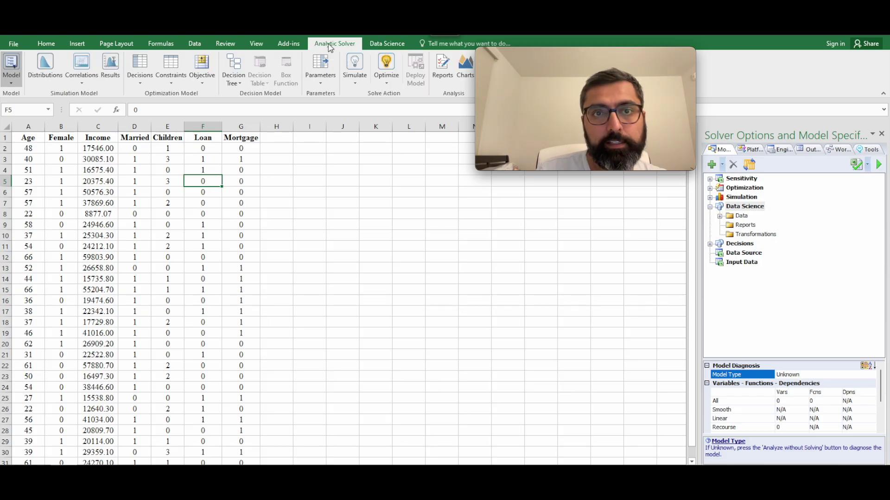
{"action": "left_click", "coordinate": [397, 47]}
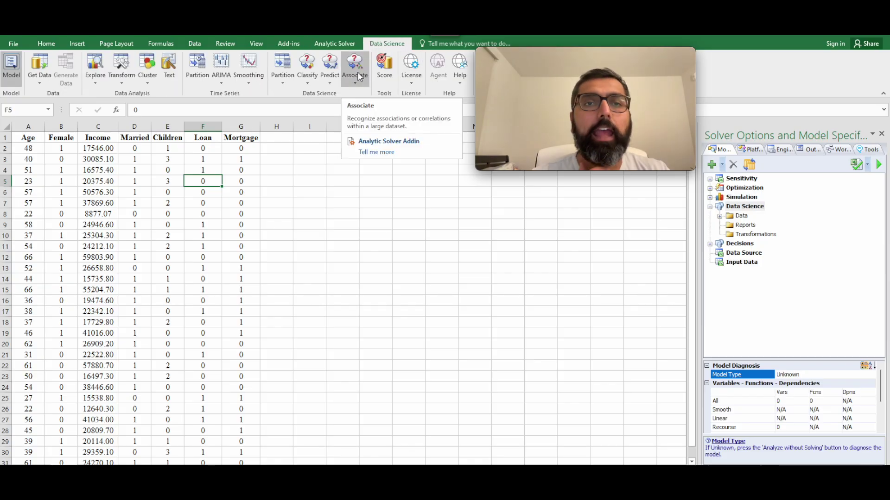
{"action": "left_click", "coordinate": [334, 47]}
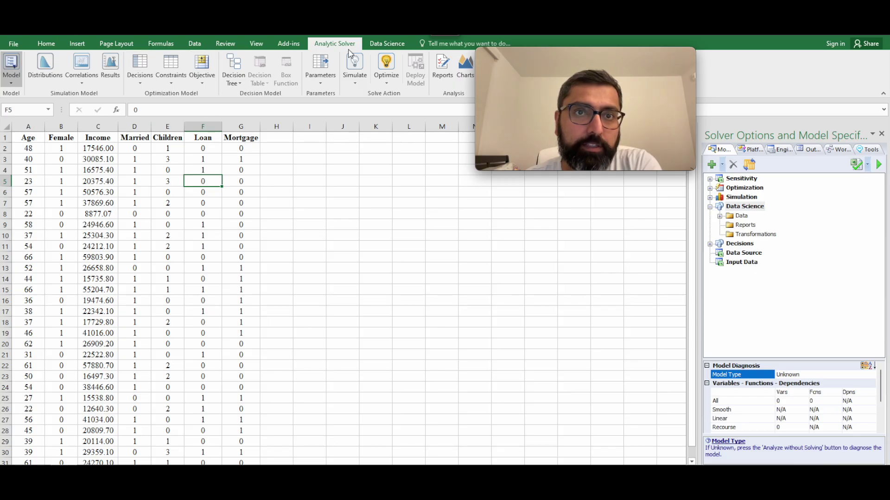
{"action": "left_click", "coordinate": [387, 44]}
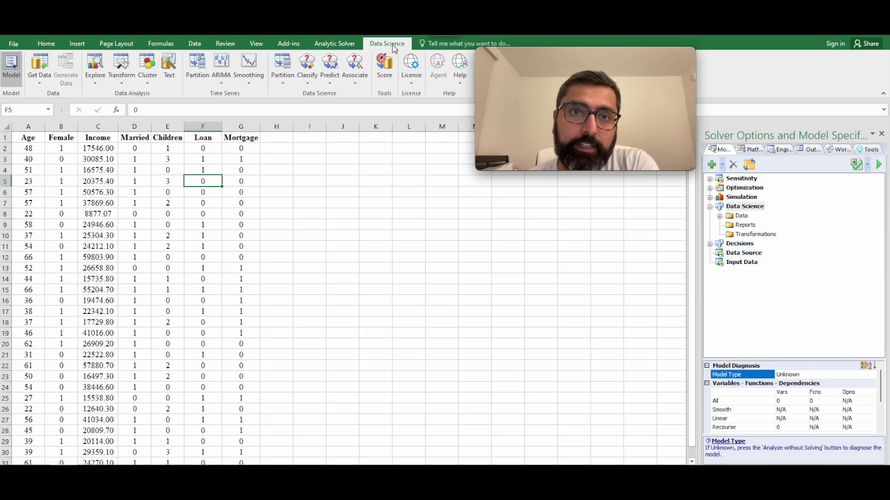
{"action": "left_click", "coordinate": [149, 83]}
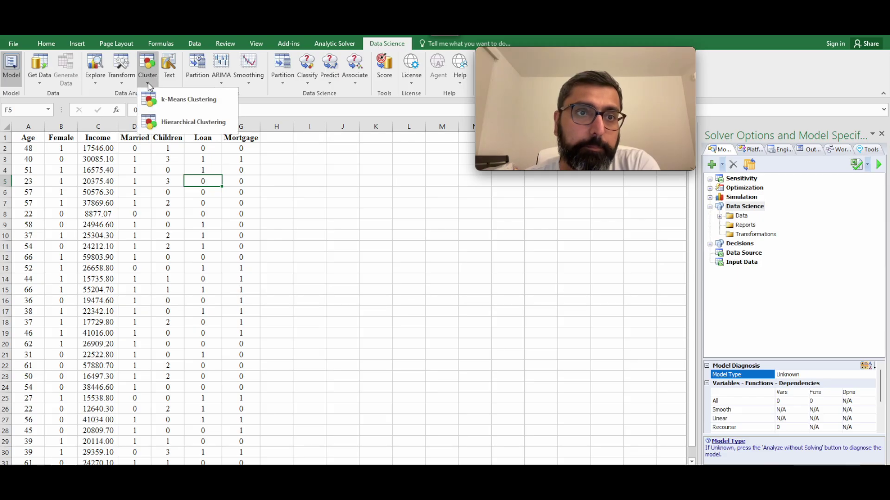
{"action": "left_click", "coordinate": [175, 100]}
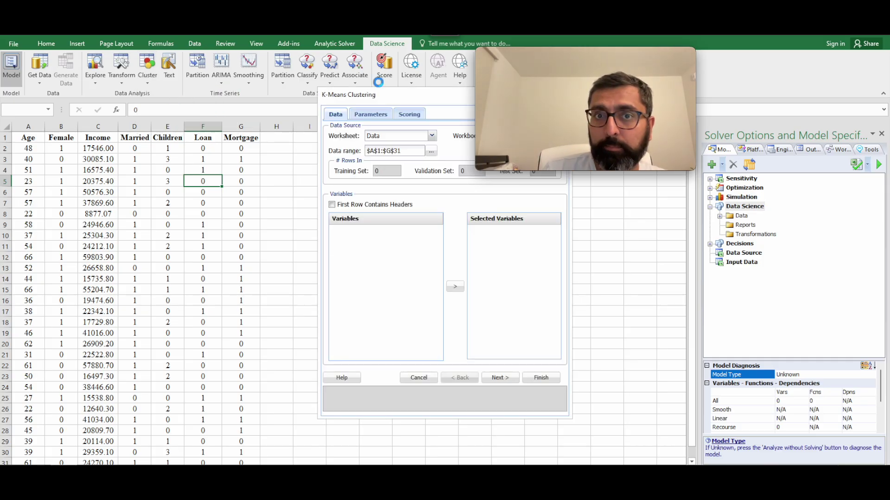
{"action": "left_click_drag", "start_coordinate": [397, 99], "coordinate": [335, 158]}
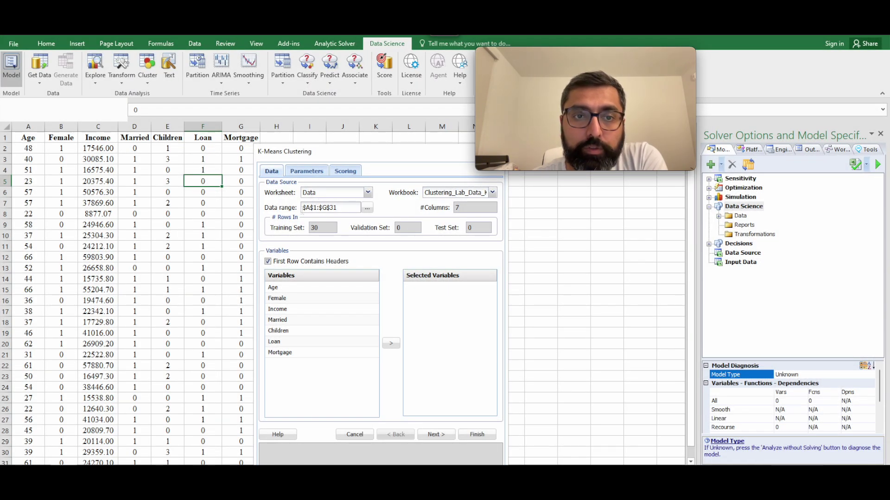
{"action": "left_click_drag", "start_coordinate": [302, 208], "coordinate": [341, 210]}
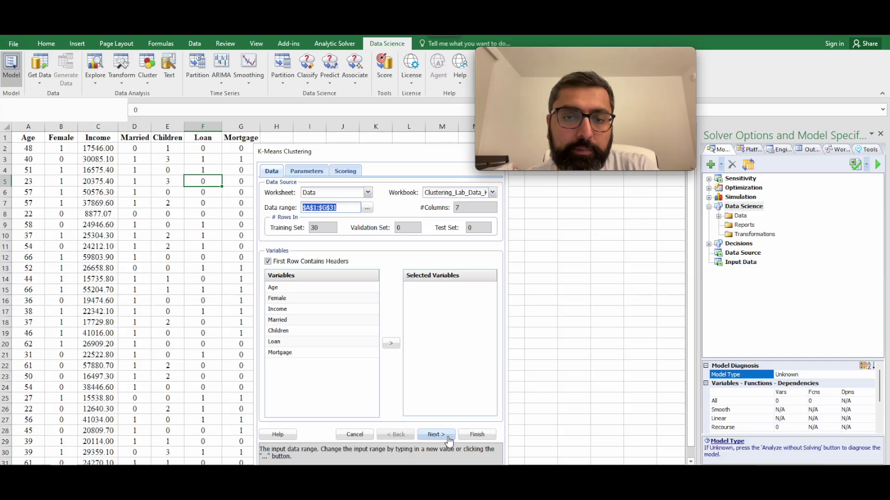
{"action": "left_click_drag", "start_coordinate": [424, 153], "coordinate": [451, 197]}
{"action": "left_click", "coordinate": [520, 187]}
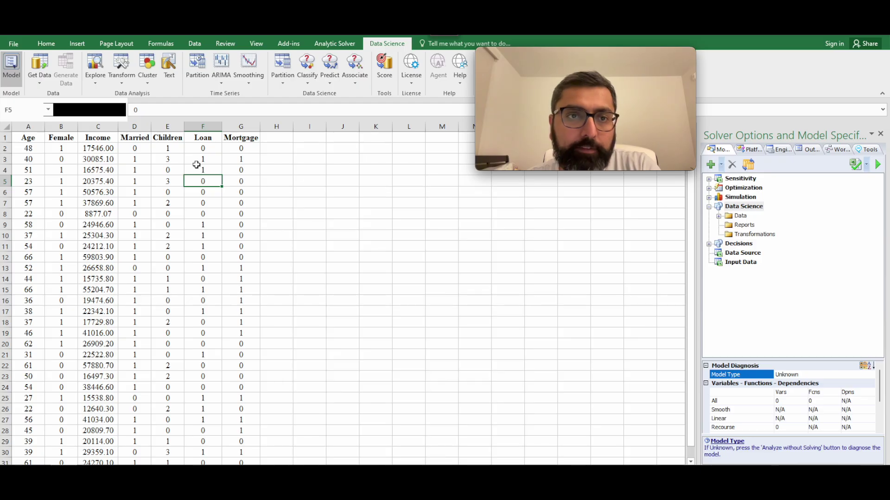
{"action": "left_click", "coordinate": [461, 214]}
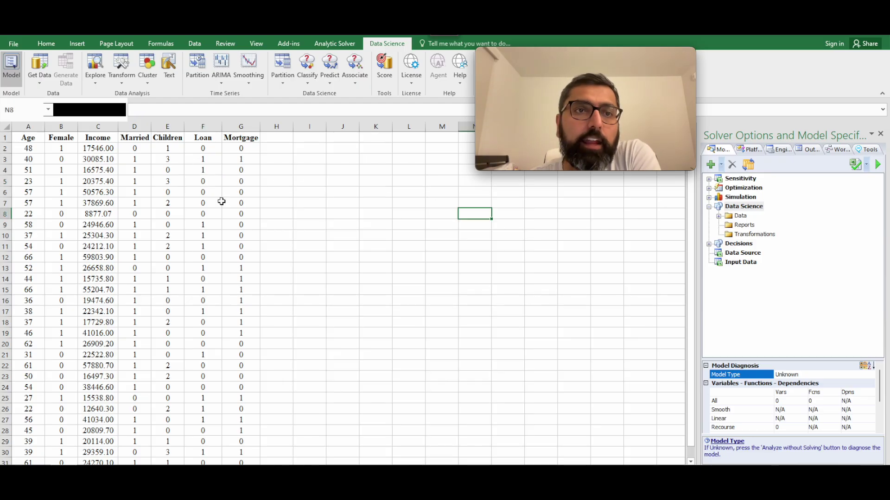
{"action": "left_click", "coordinate": [148, 78]}
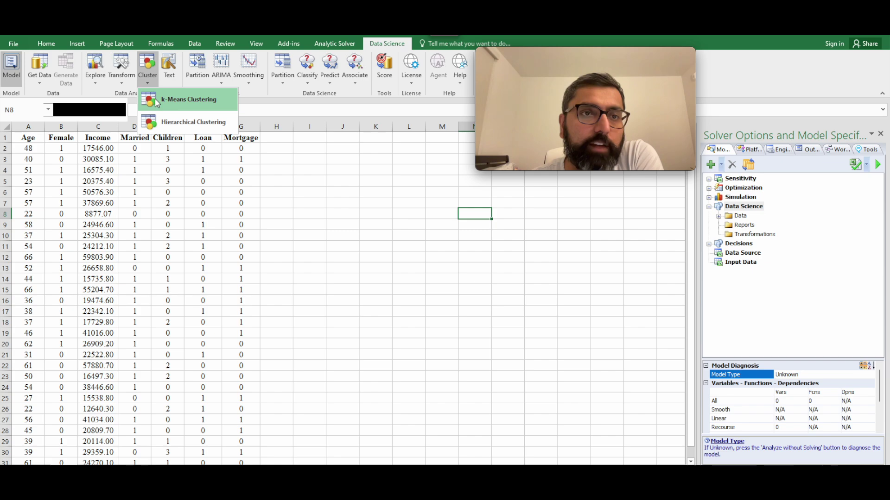
{"action": "left_click", "coordinate": [156, 100]}
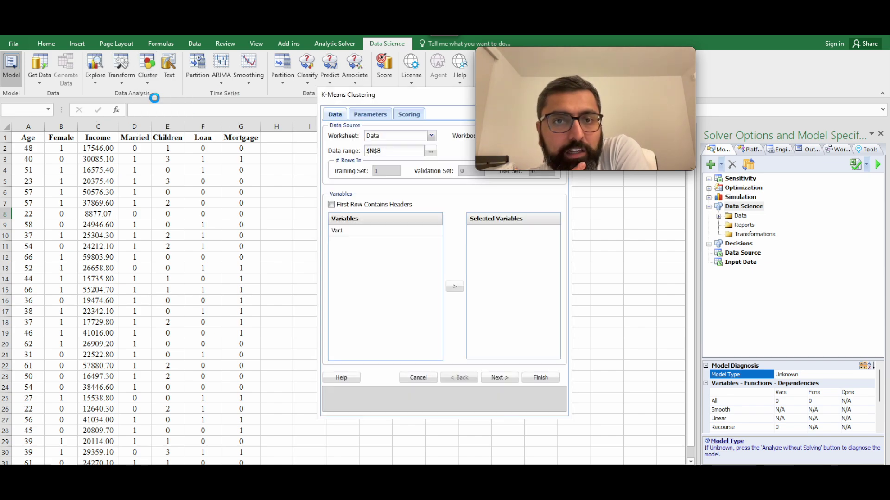
{"action": "left_click_drag", "start_coordinate": [343, 95], "coordinate": [311, 205]}
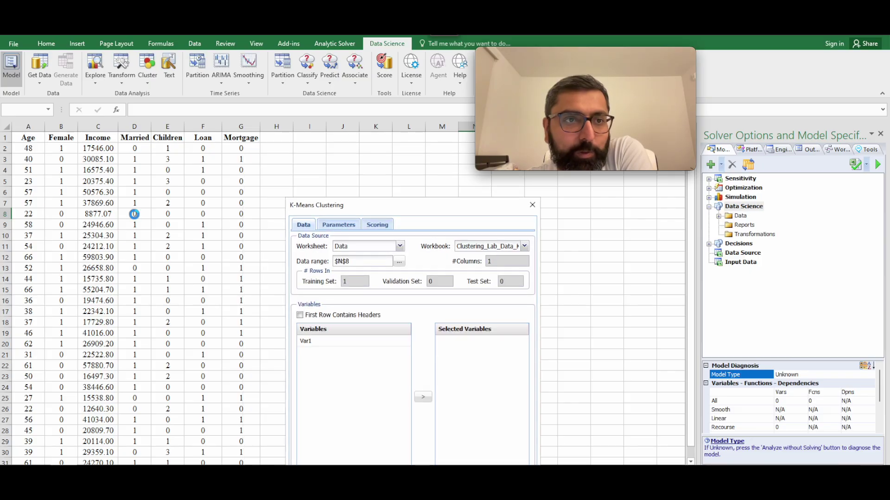
{"action": "left_click_drag", "start_coordinate": [431, 210], "coordinate": [317, 211]}
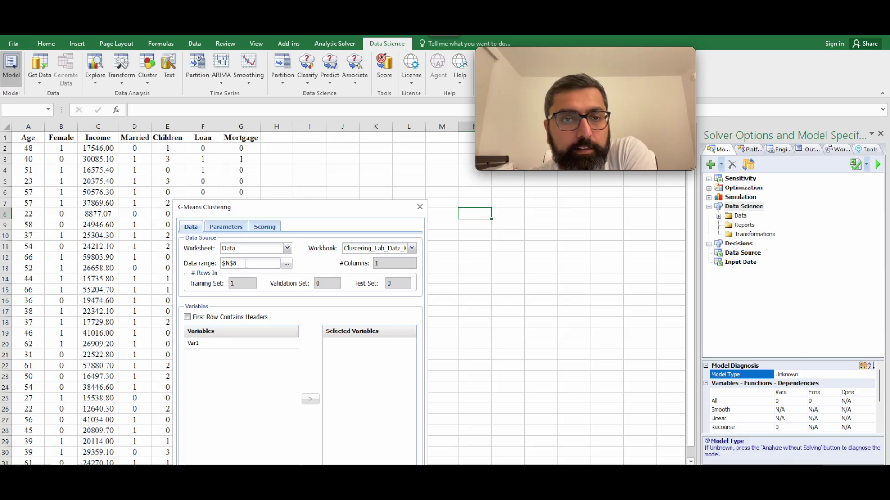
{"action": "left_click_drag", "start_coordinate": [243, 265], "coordinate": [218, 263]}
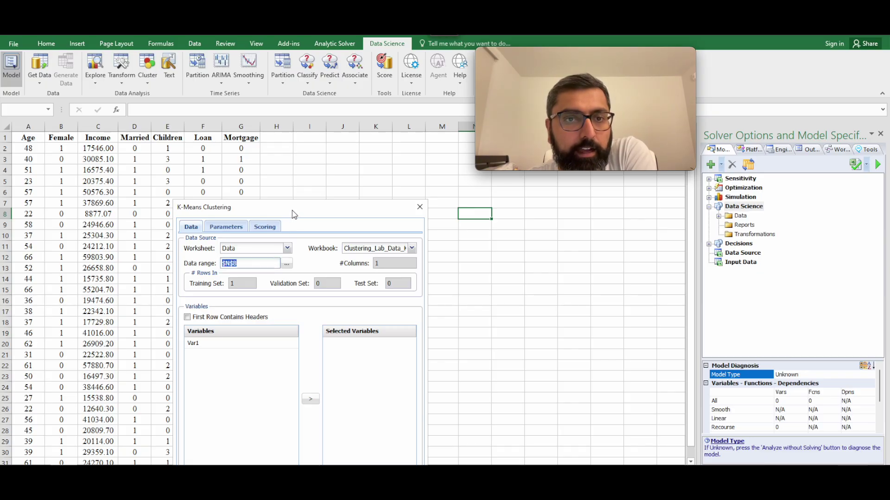
{"action": "left_click_drag", "start_coordinate": [295, 214], "coordinate": [385, 152]}
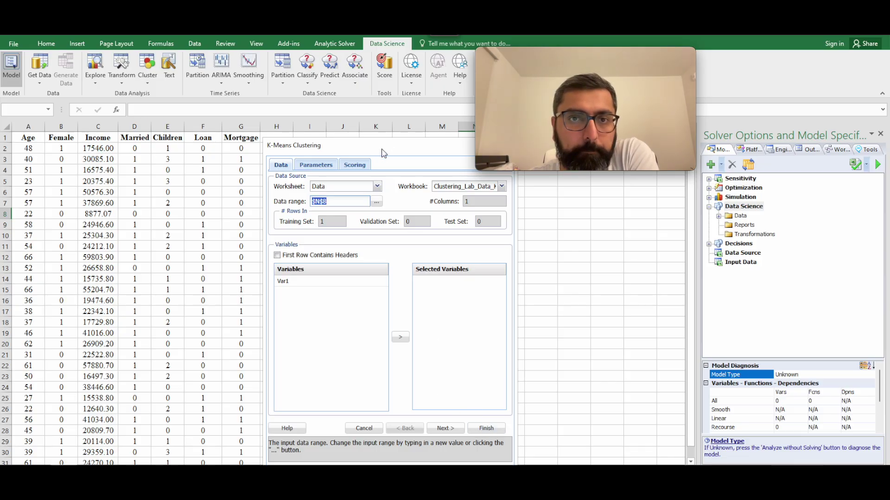
{"action": "left_click_drag", "start_coordinate": [384, 151], "coordinate": [362, 179]}
{"action": "left_click", "coordinate": [487, 179]}
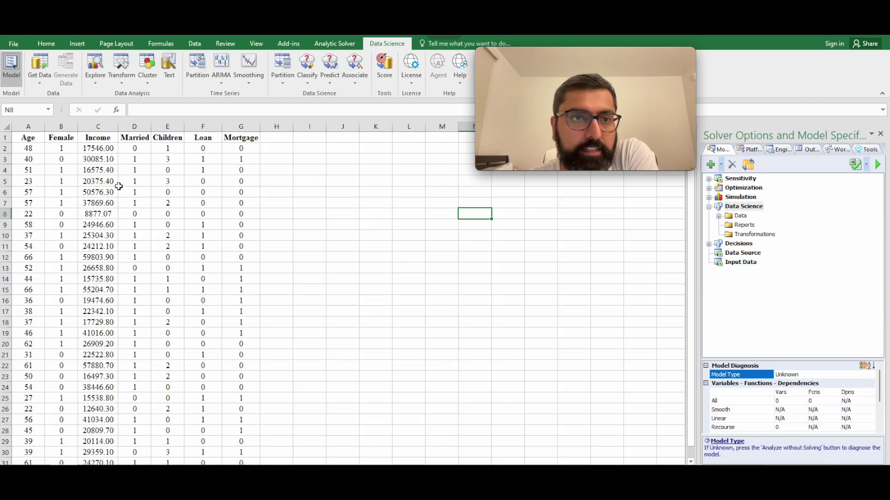
- Select the full dataset A1:G31 including the header row and start k-Means Clustering on it
{"action": "left_click_drag", "start_coordinate": [30, 147], "coordinate": [188, 325]}
{"action": "left_click", "coordinate": [99, 235]}
{"action": "left_click_drag", "start_coordinate": [28, 139], "coordinate": [235, 439]}
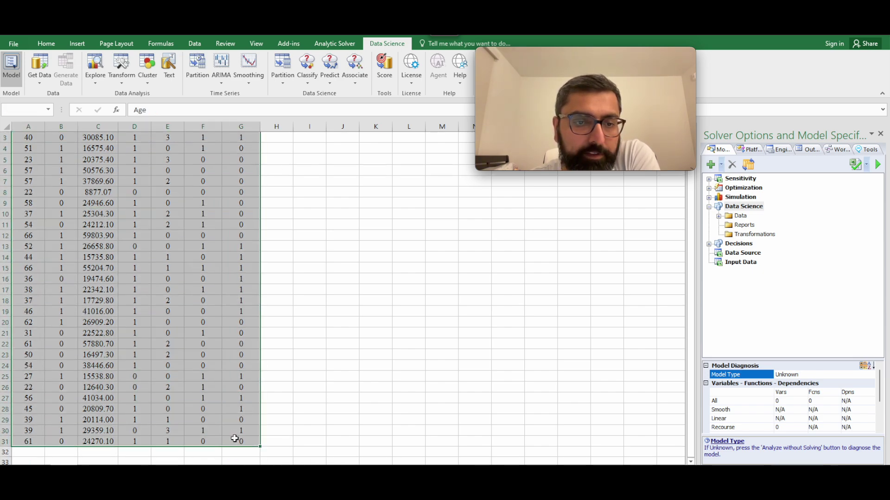
{"action": "scroll", "coordinate": [214, 369], "scroll_direction": "up", "scroll_amount": 1}
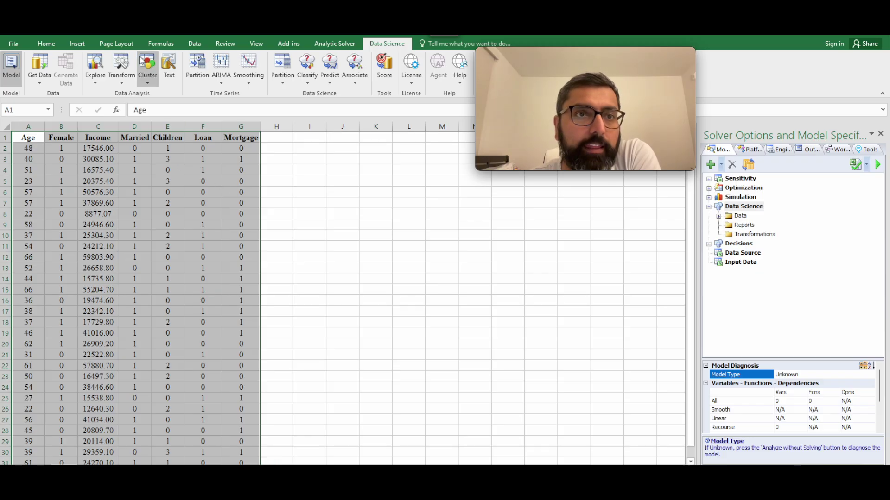
{"action": "left_click", "coordinate": [143, 75]}
{"action": "left_click", "coordinate": [161, 106]}
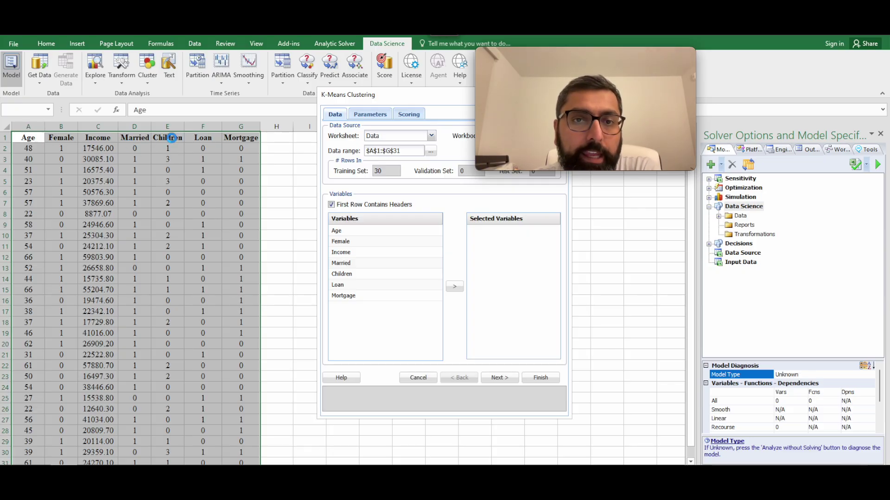
- Add Age and Income to the selected variables for the k-means clustering
{"action": "left_click", "coordinate": [359, 234]}
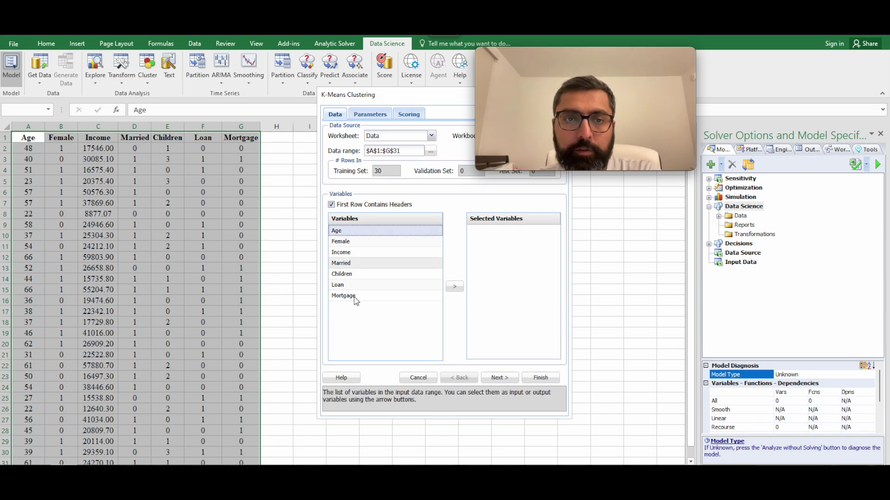
{"action": "left_click", "coordinate": [455, 287]}
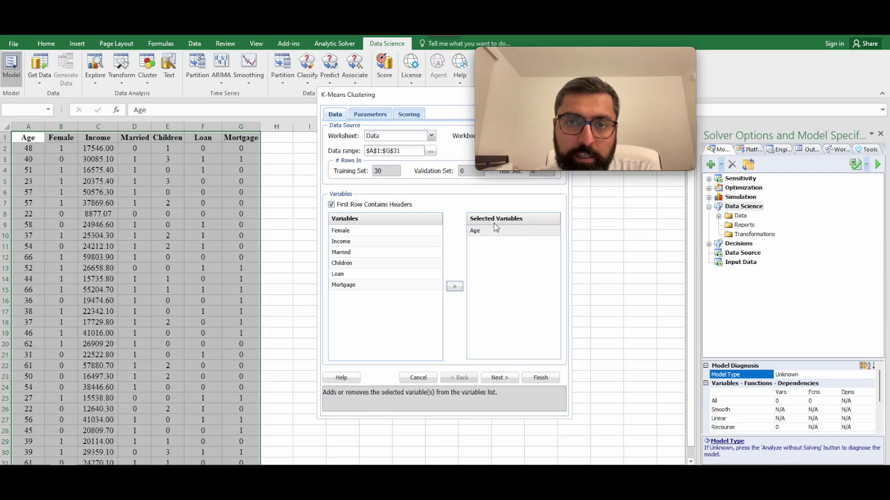
{"action": "left_click_drag", "start_coordinate": [423, 100], "coordinate": [371, 148]}
{"action": "left_click", "coordinate": [322, 288]}
{"action": "left_click", "coordinate": [403, 335]}
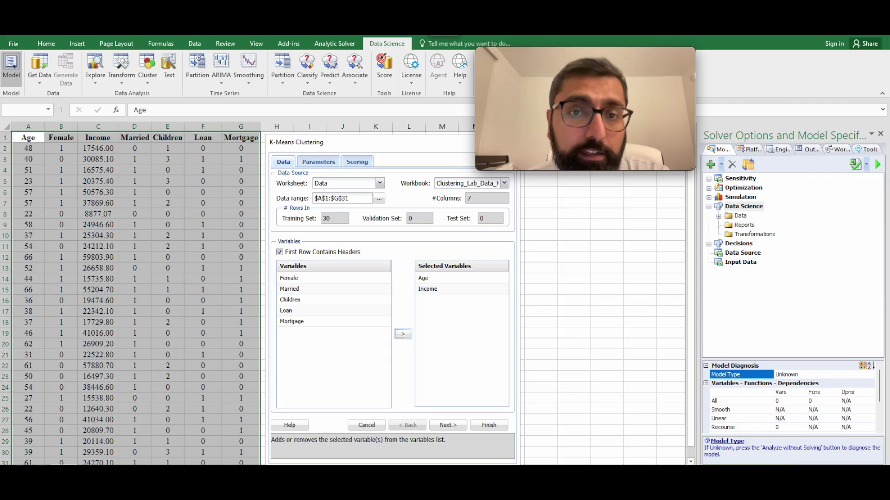
{"action": "left_click", "coordinate": [417, 218]}
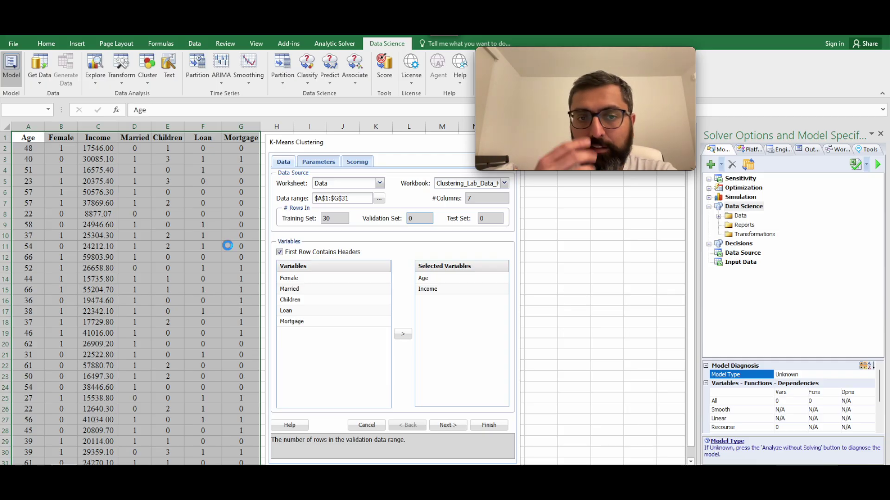
- Proceed to the clustering parameters and enable data rescaling with the Standardization type
{"action": "left_click", "coordinate": [444, 431]}
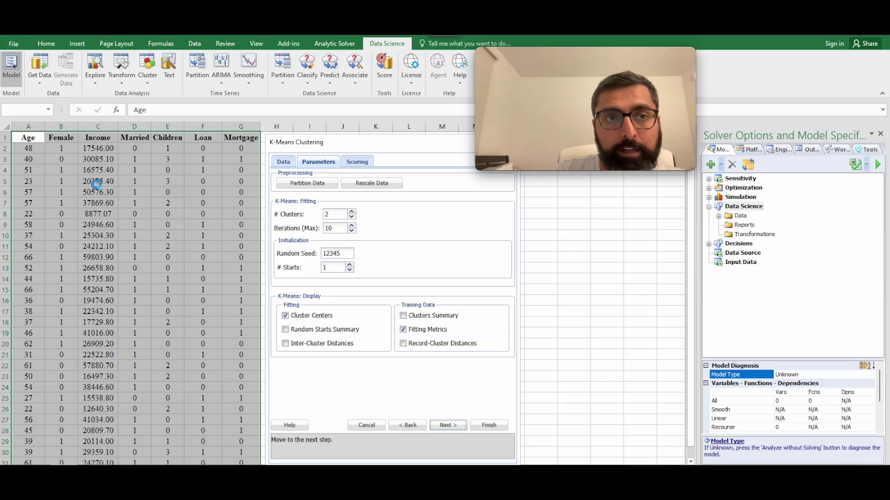
{"action": "left_click", "coordinate": [370, 188]}
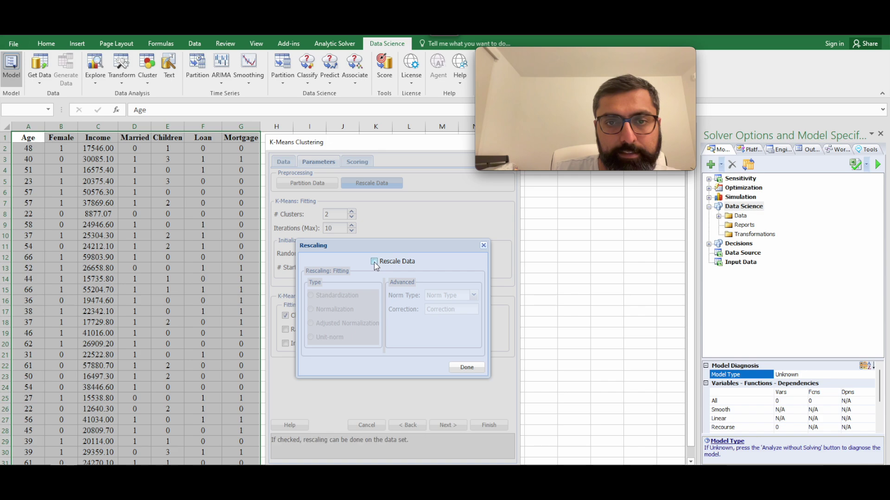
{"action": "left_click", "coordinate": [374, 262]}
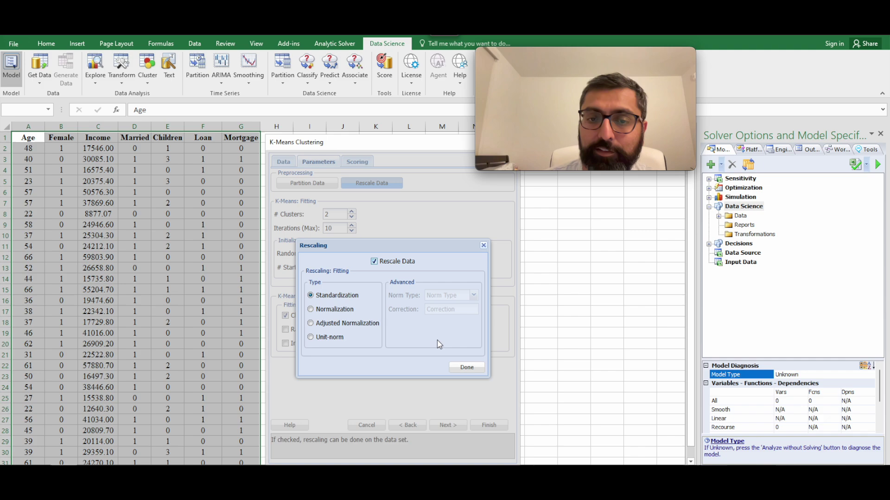
{"action": "left_click", "coordinate": [463, 369]}
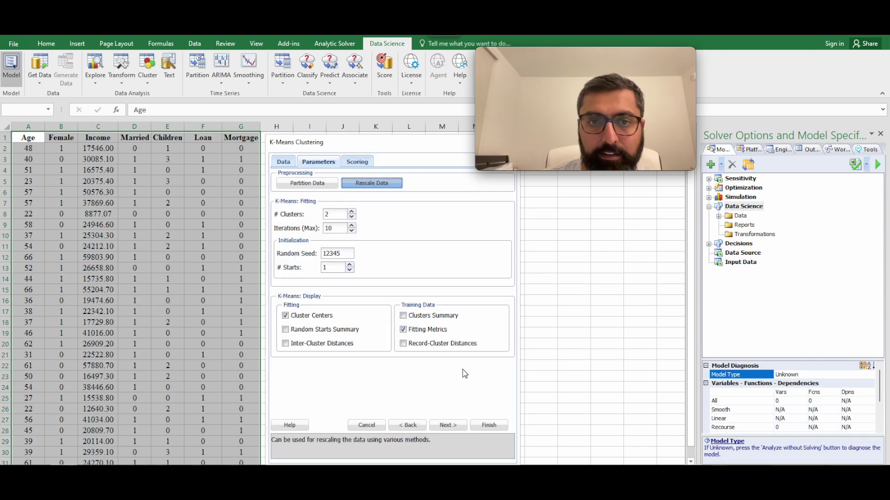
- Set the number of clusters to 3 and the number of random starts to 10
{"action": "left_click", "coordinate": [336, 213]}
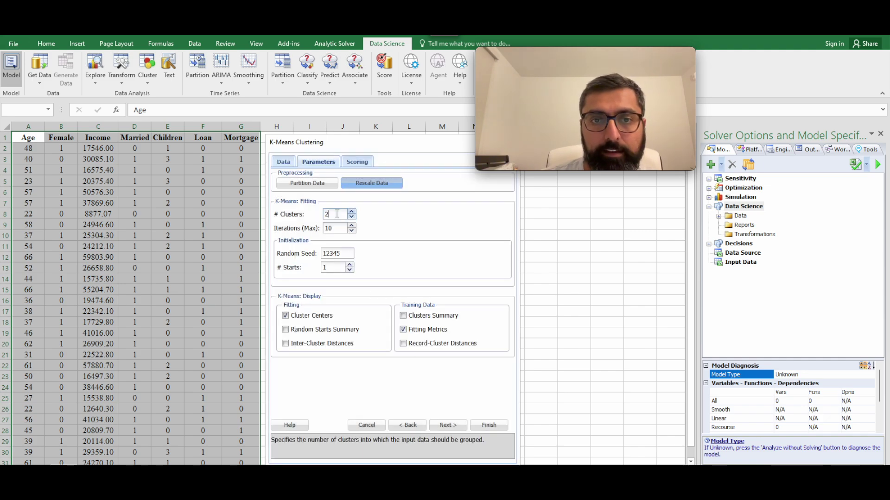
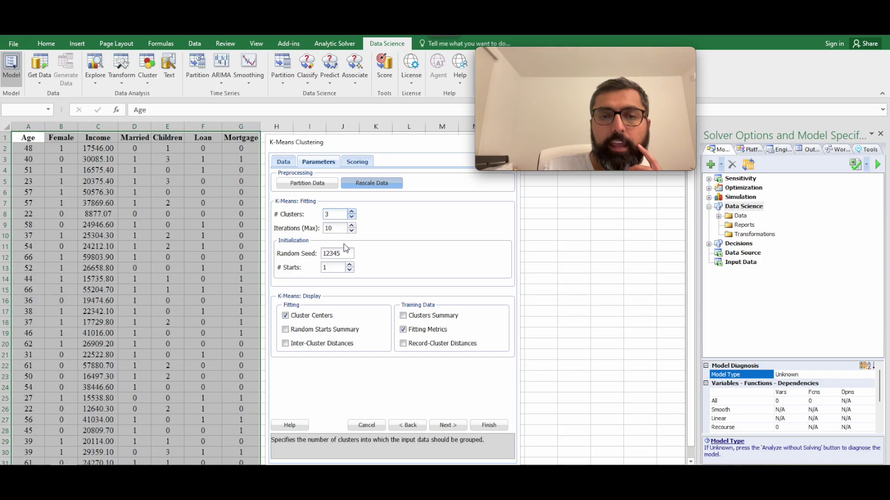
{"action": "left_click_drag", "start_coordinate": [346, 251], "coordinate": [319, 255]}
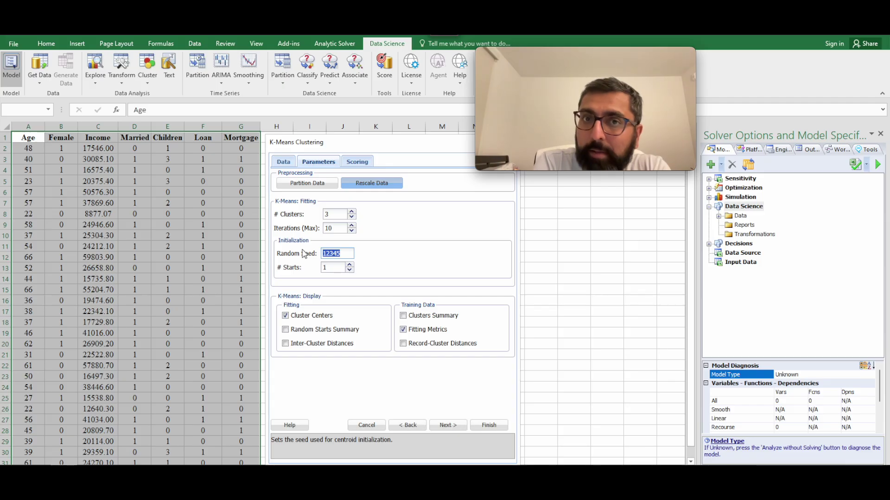
{"action": "left_click", "coordinate": [351, 265]}
{"action": "left_click", "coordinate": [350, 265]}
{"action": "left_click", "coordinate": [350, 265]}
{"action": "left_click", "coordinate": [350, 265]}
{"action": "left_click", "coordinate": [350, 265]}
{"action": "left_click", "coordinate": [350, 265]}
{"action": "left_click", "coordinate": [351, 265]}
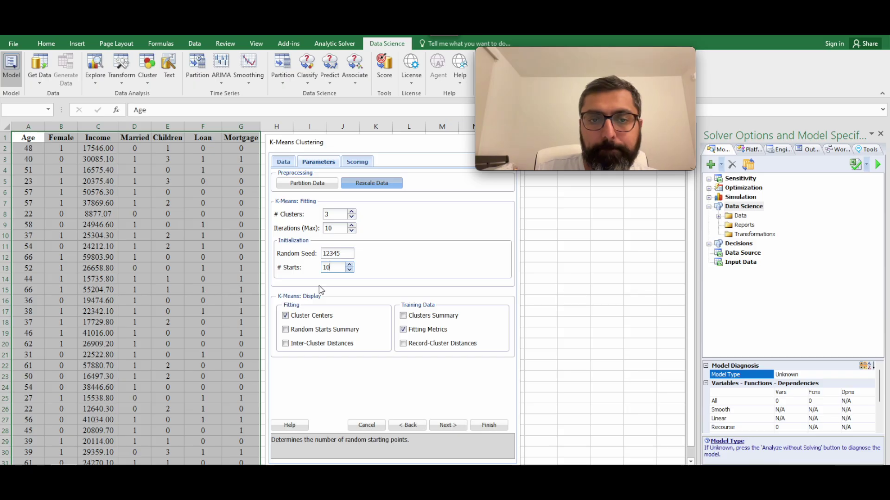
- Add Random Starts Summary, Inter-Cluster Distances, Clusters Summary and Record-Cluster Distances to the output, and run the clustering with training data scored
{"action": "left_click", "coordinate": [286, 330]}
{"action": "left_click", "coordinate": [285, 344]}
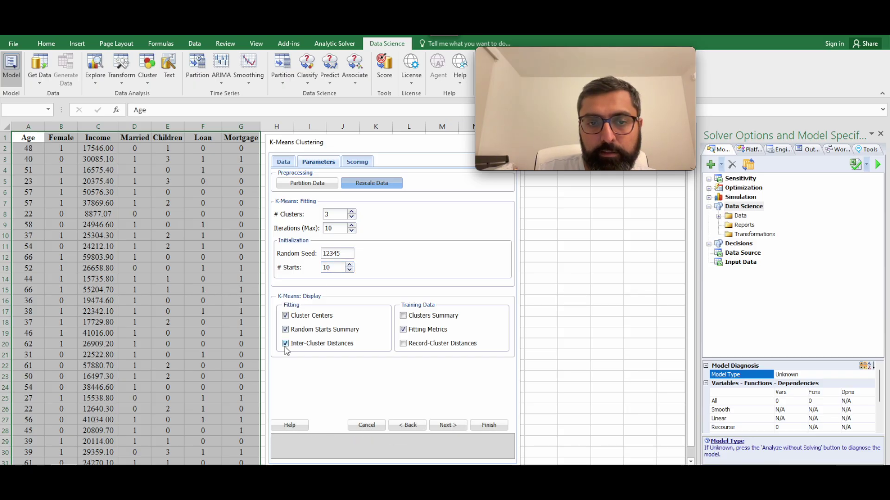
{"action": "left_click", "coordinate": [404, 316]}
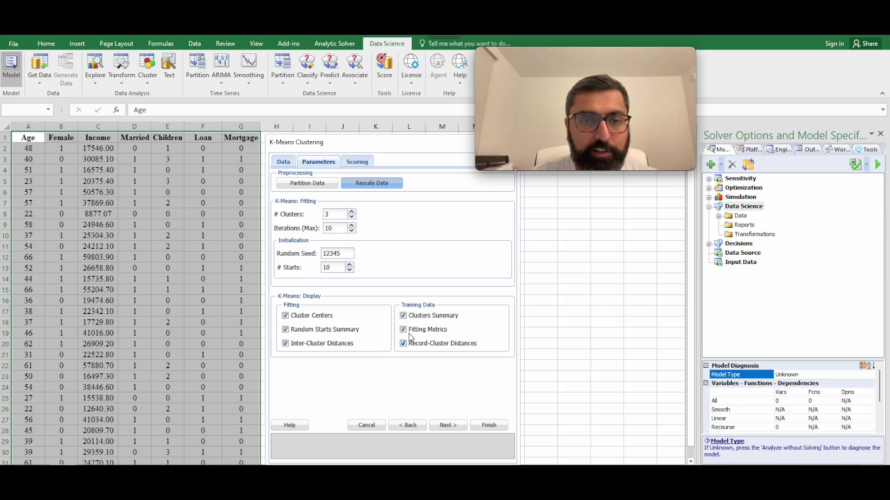
{"action": "left_click", "coordinate": [450, 426]}
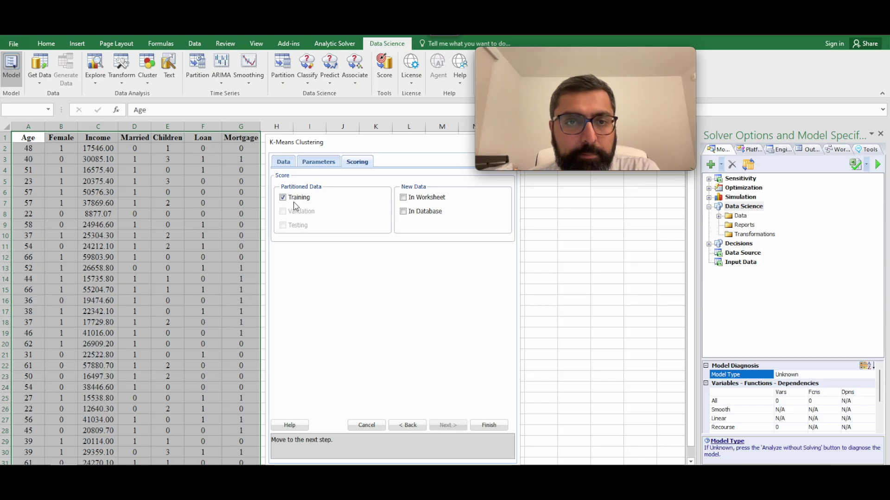
{"action": "left_click", "coordinate": [487, 426]}
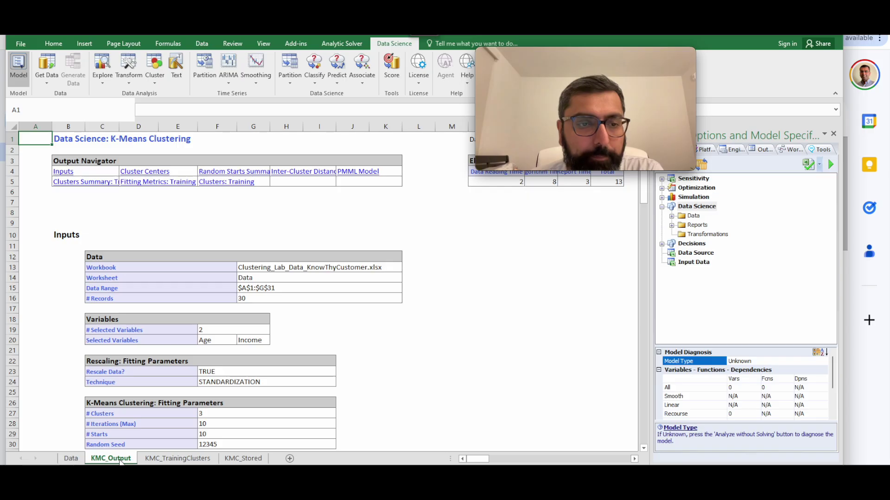
- Look through the generated KMC_TrainingClusters, KMC_Stored and KMC_Output sheets, including the stored PMML model
{"action": "left_click", "coordinate": [193, 459]}
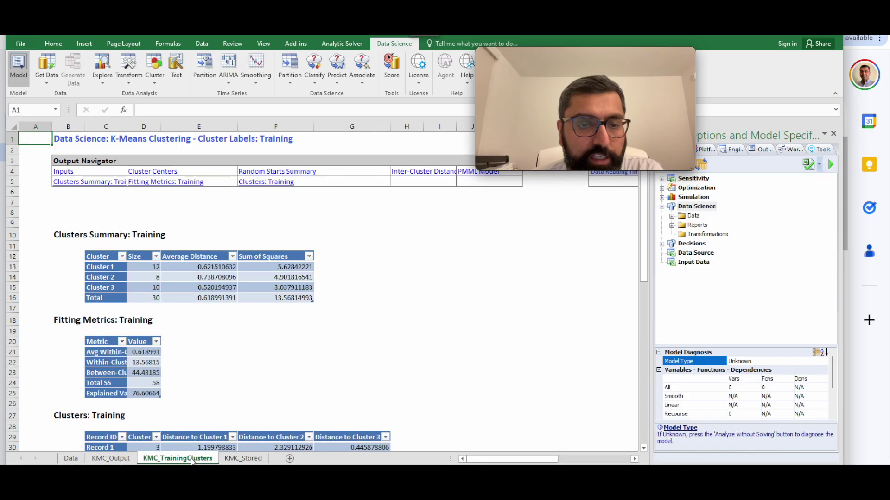
{"action": "left_click", "coordinate": [242, 459]}
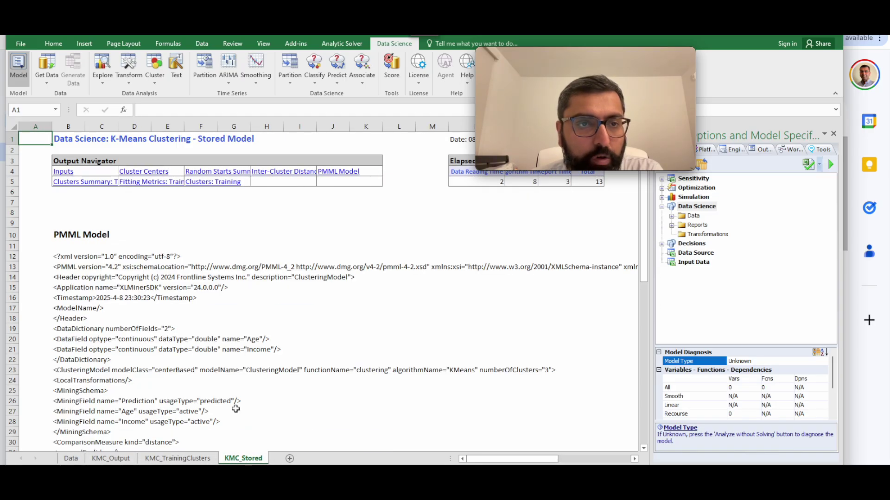
{"action": "scroll", "coordinate": [247, 387], "scroll_direction": "down", "scroll_amount": 6}
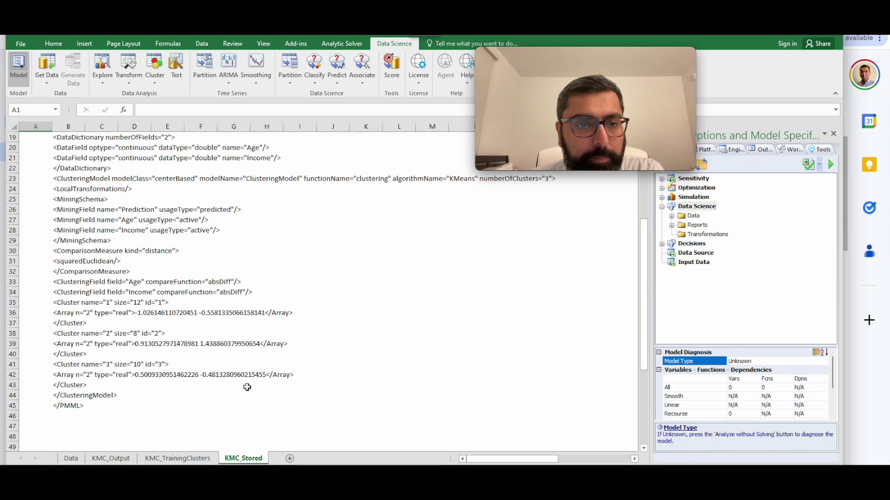
{"action": "scroll", "coordinate": [247, 387], "scroll_direction": "up", "scroll_amount": 6}
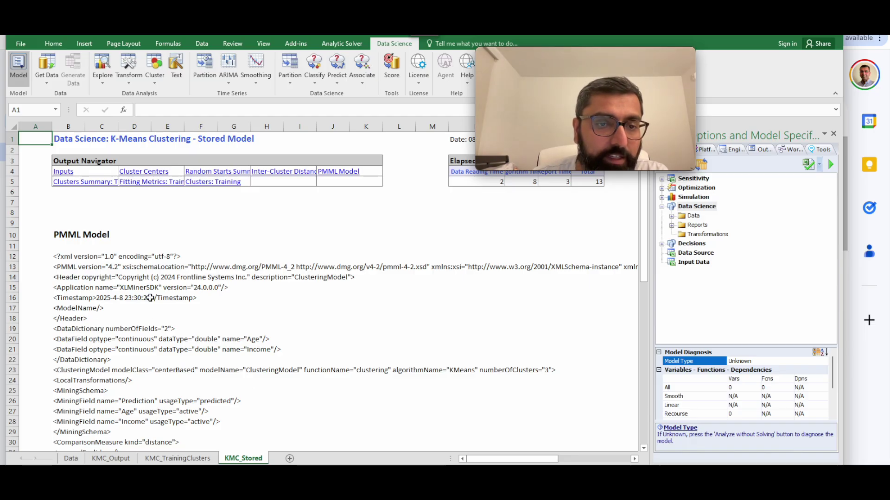
{"action": "left_click", "coordinate": [111, 458]}
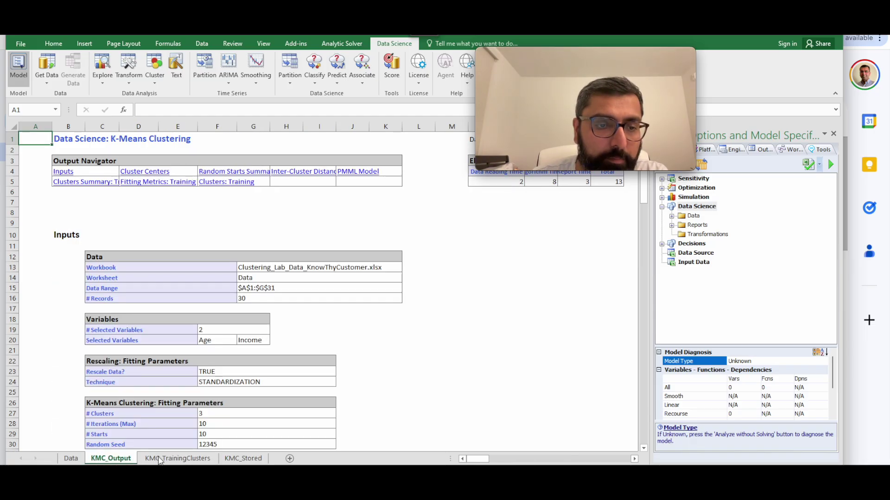
{"action": "left_click", "coordinate": [156, 458]}
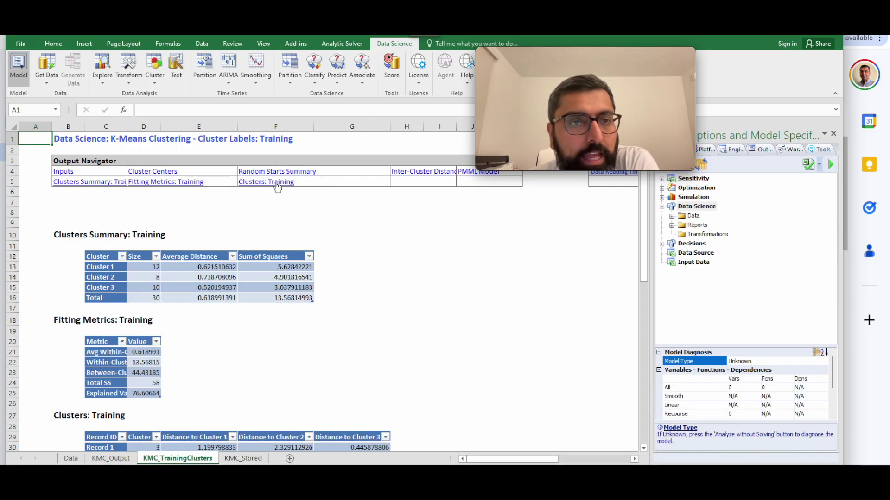
- Review the data inputs, selected variables, rescaling and fitting parameters on the KMC_Output sheet
{"action": "left_click", "coordinate": [68, 172]}
{"action": "left_click", "coordinate": [145, 174]}
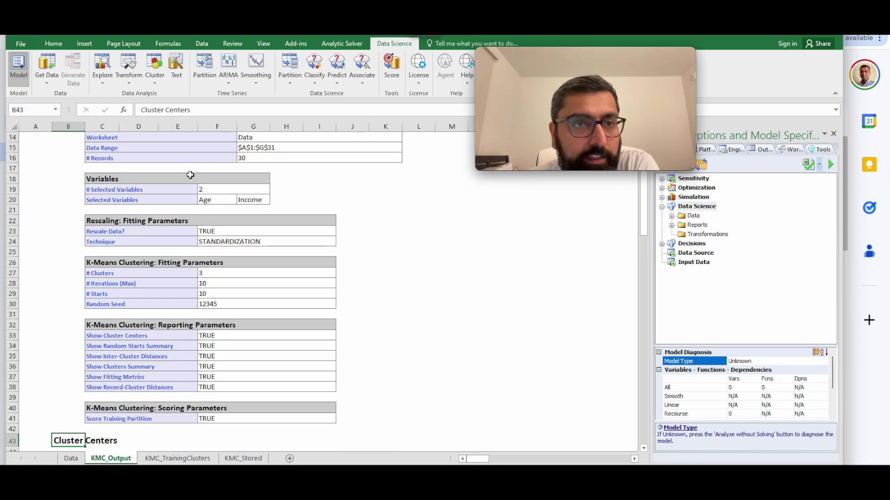
{"action": "scroll", "coordinate": [166, 253], "scroll_direction": "up", "scroll_amount": 5}
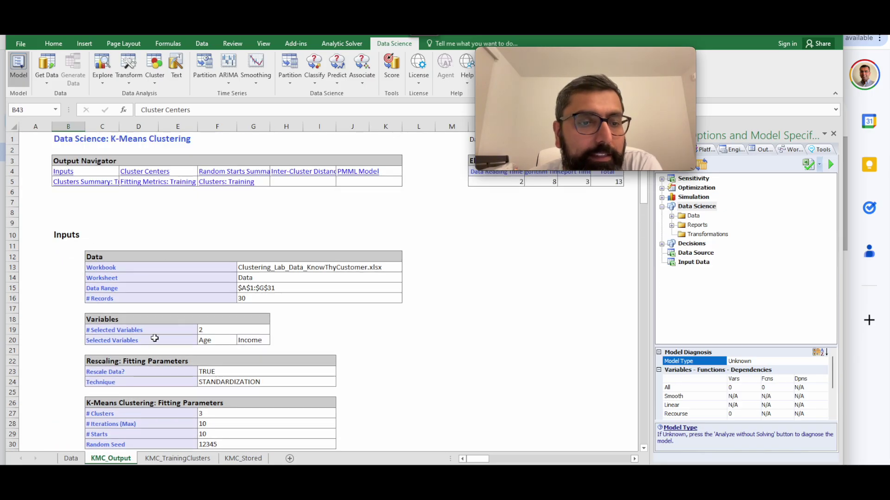
{"action": "scroll", "coordinate": [172, 300], "scroll_direction": "down", "scroll_amount": 1}
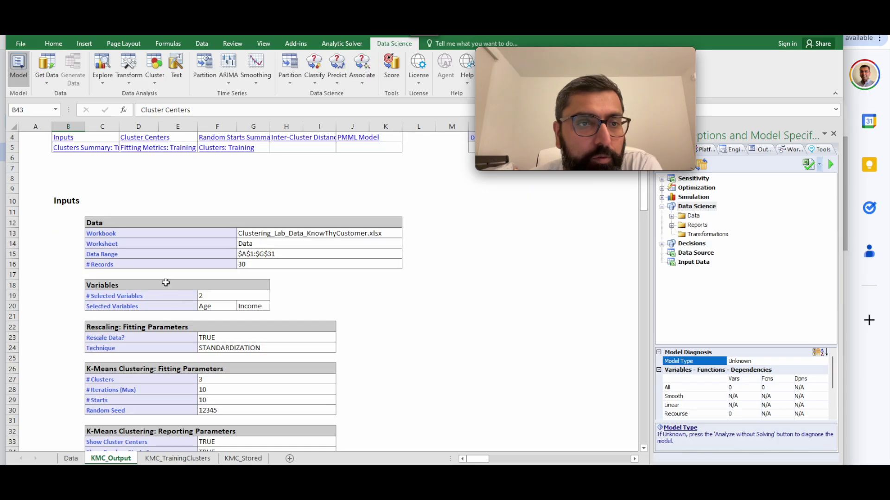
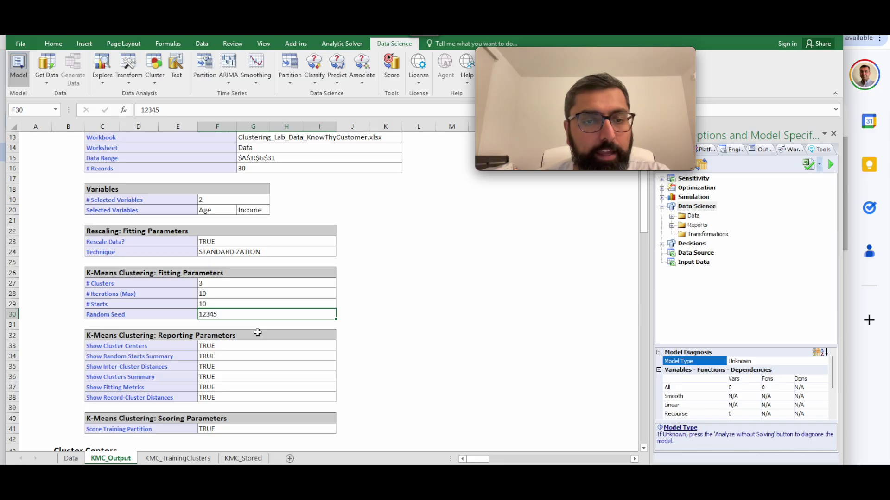
{"action": "scroll", "coordinate": [258, 333], "scroll_direction": "down", "scroll_amount": 4}
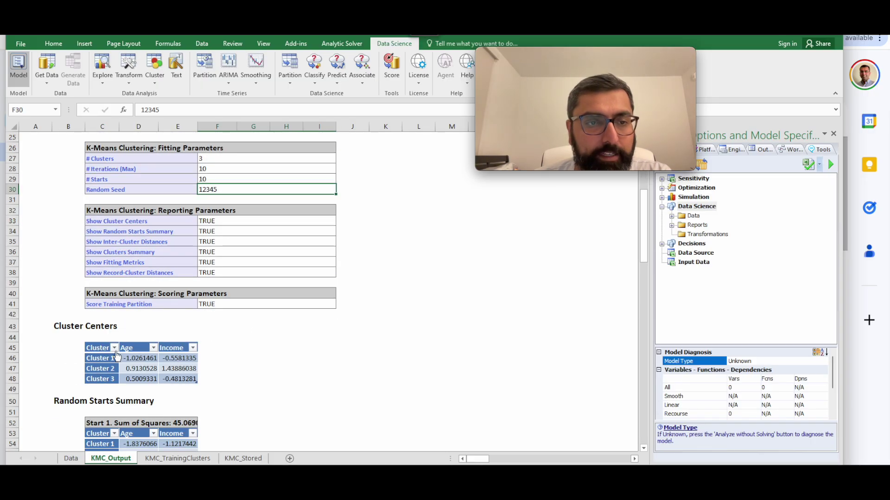
- Examine the Cluster Centers table and the Start 1 sum of squares in the Random Starts Summary on KMC_Output
{"action": "left_click", "coordinate": [65, 329]}
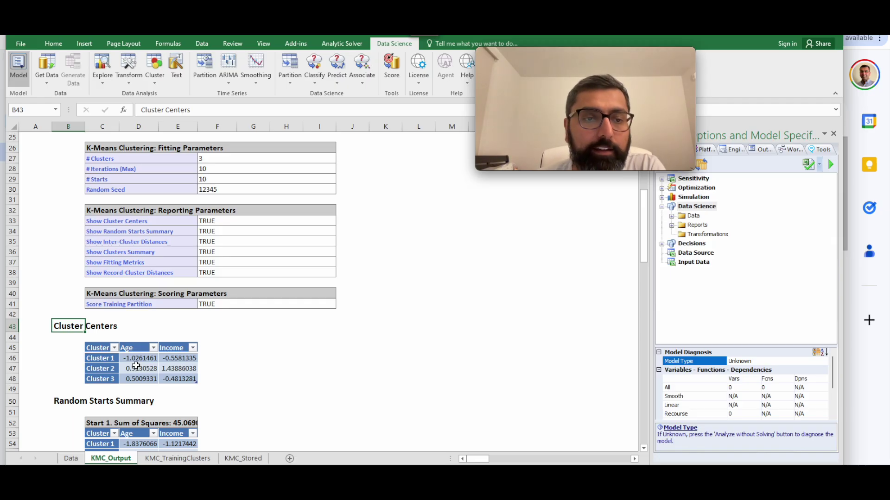
{"action": "scroll", "coordinate": [136, 366], "scroll_direction": "down", "scroll_amount": 3}
{"action": "left_click", "coordinate": [58, 308]}
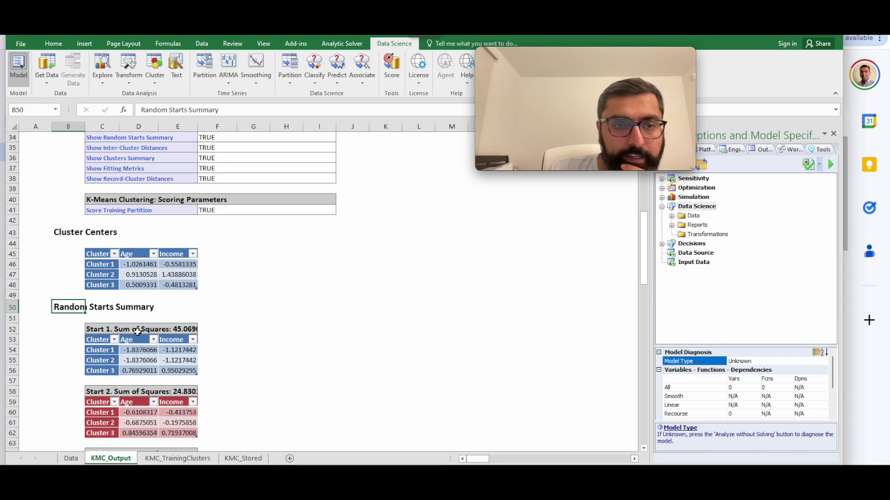
{"action": "scroll", "coordinate": [146, 330], "scroll_direction": "down", "scroll_amount": 2}
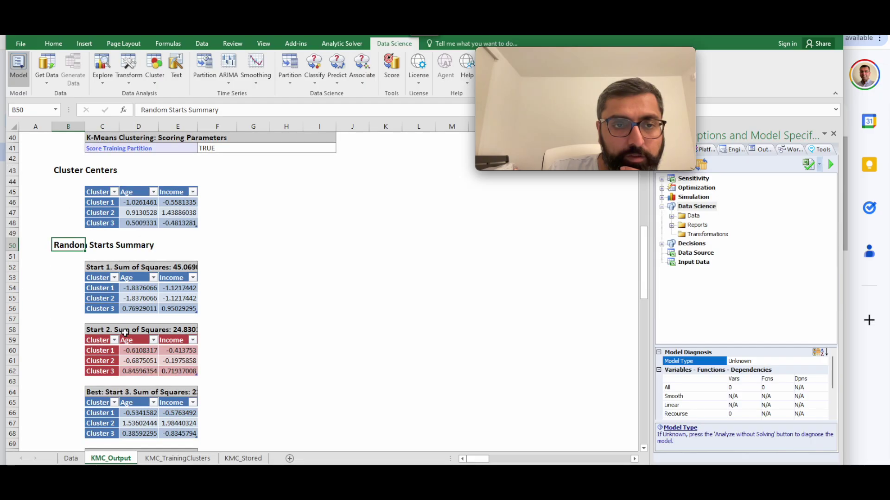
{"action": "left_click", "coordinate": [99, 268]}
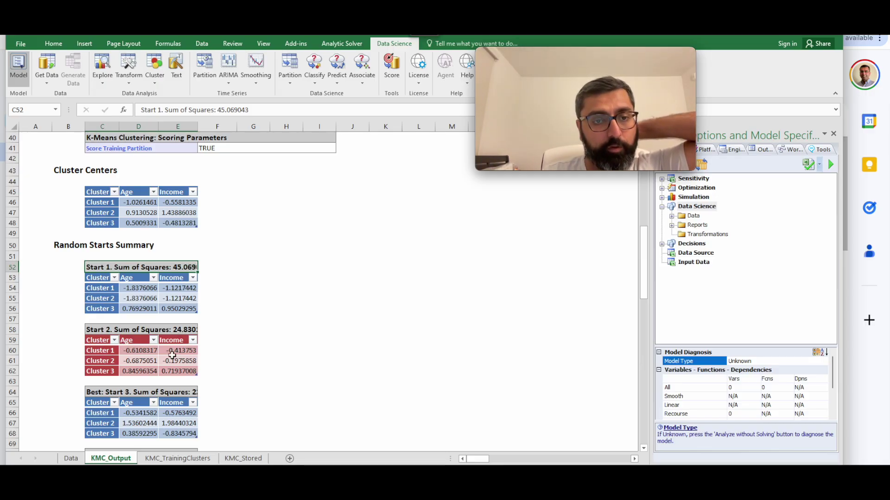
- Examine the best start in row 64 of the Random Starts Summary, and select the final cluster centers in D46:E48
{"action": "scroll", "coordinate": [157, 365], "scroll_direction": "down", "scroll_amount": 2}
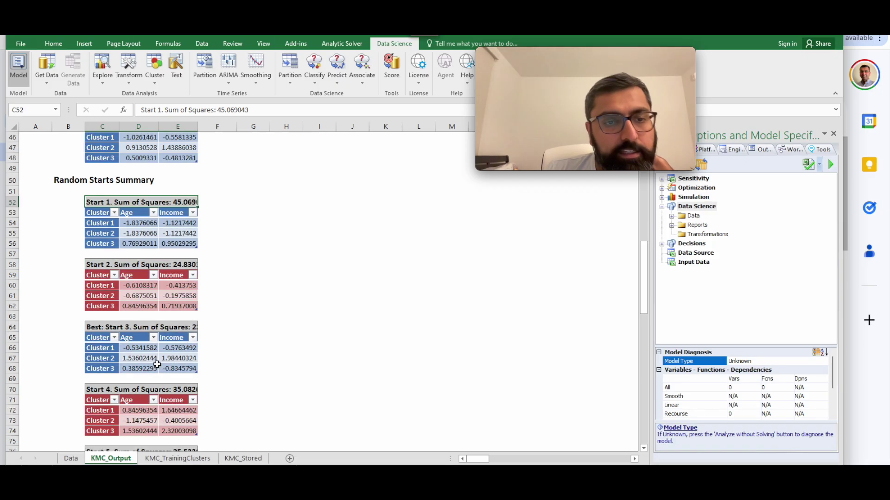
{"action": "scroll", "coordinate": [157, 365], "scroll_direction": "down", "scroll_amount": 2}
{"action": "left_click", "coordinate": [95, 263]}
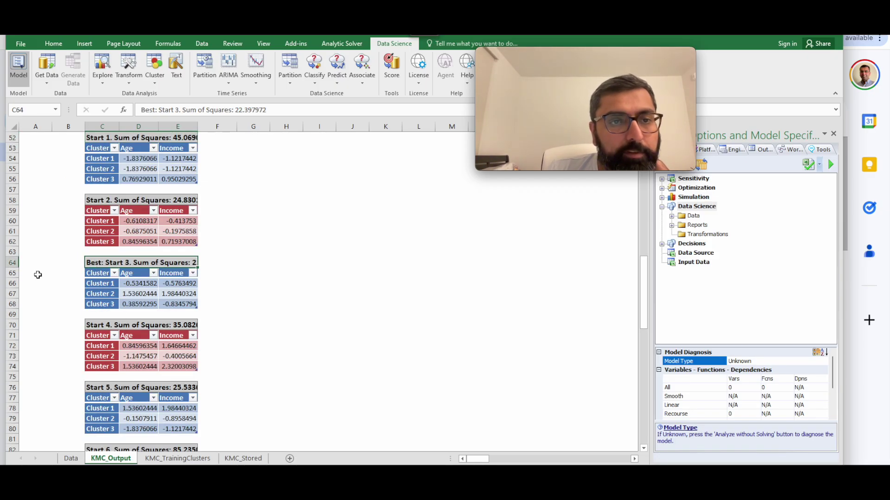
{"action": "left_click", "coordinate": [12, 263]}
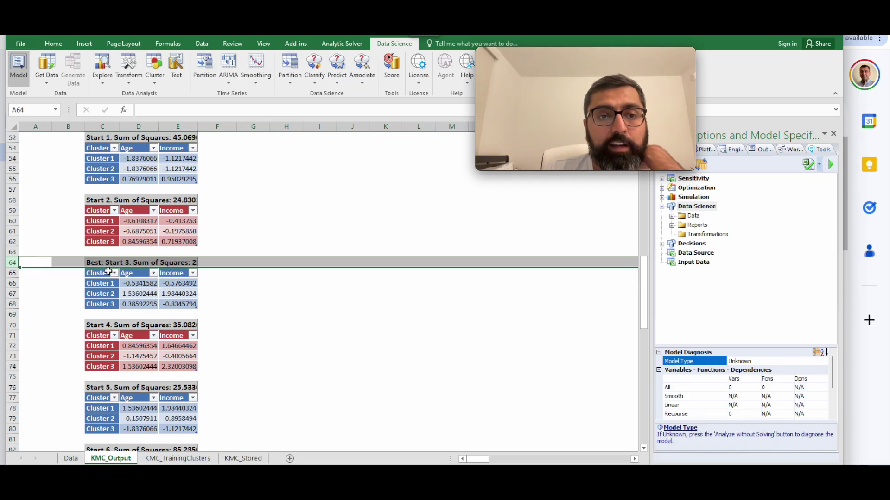
{"action": "scroll", "coordinate": [108, 272], "scroll_direction": "up", "scroll_amount": 4}
{"action": "left_click_drag", "start_coordinate": [133, 203], "coordinate": [176, 222]}
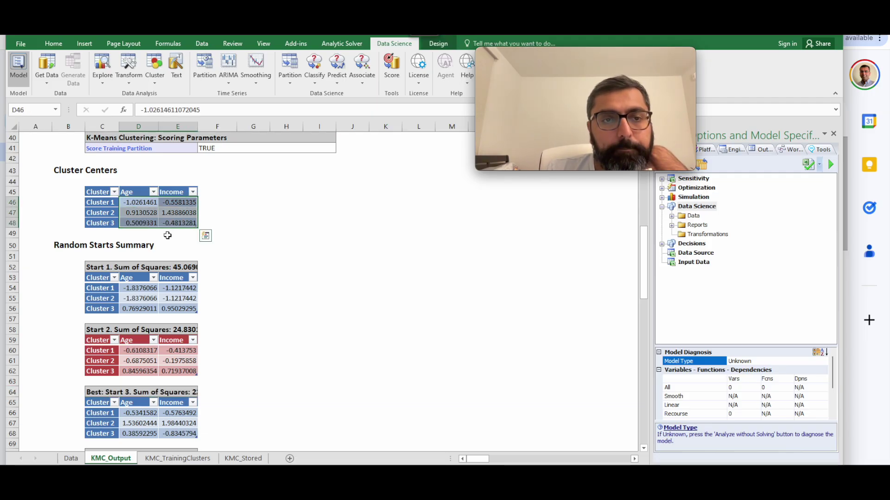
- Examine the remaining random starts, the convergence note in row 112 and the Inter-Cluster Distances table
{"action": "scroll", "coordinate": [171, 358], "scroll_direction": "down", "scroll_amount": 5}
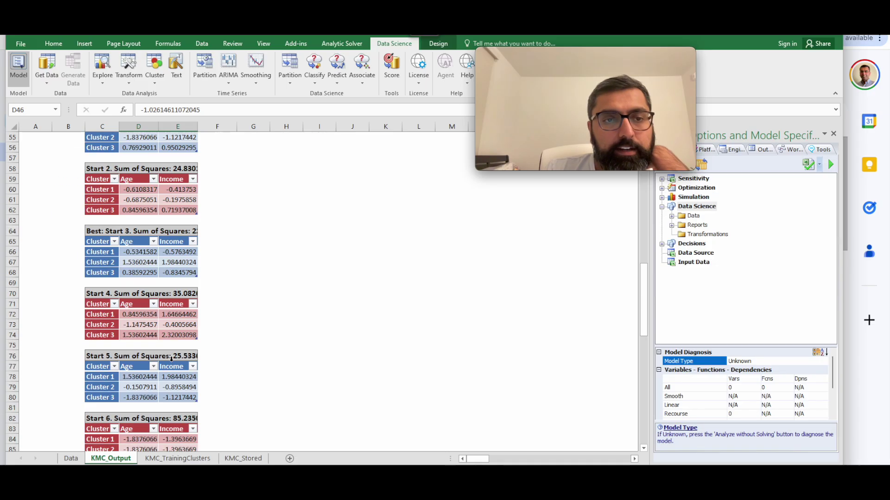
{"action": "scroll", "coordinate": [171, 358], "scroll_direction": "down", "scroll_amount": 11}
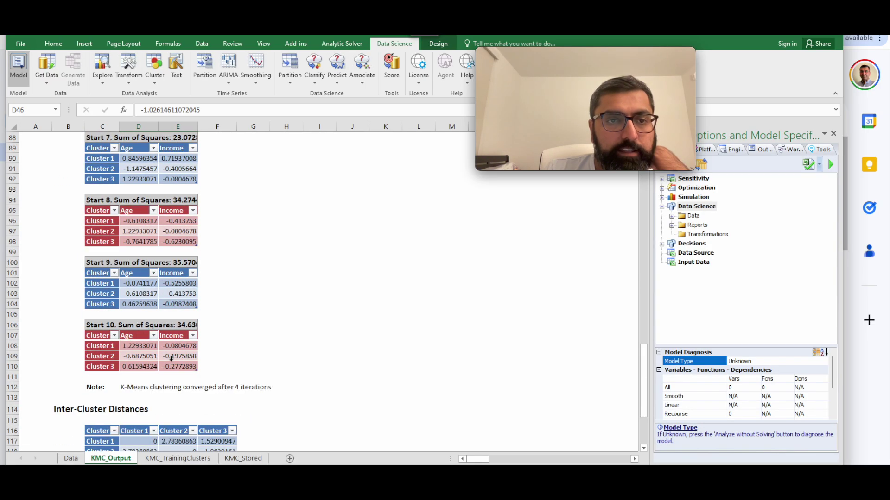
{"action": "scroll", "coordinate": [186, 376], "scroll_direction": "down", "scroll_amount": 2}
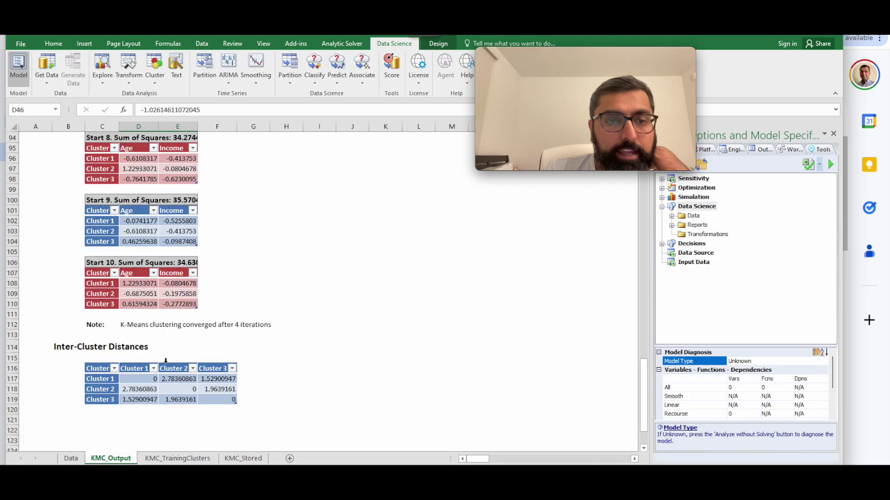
{"action": "left_click", "coordinate": [11, 324]}
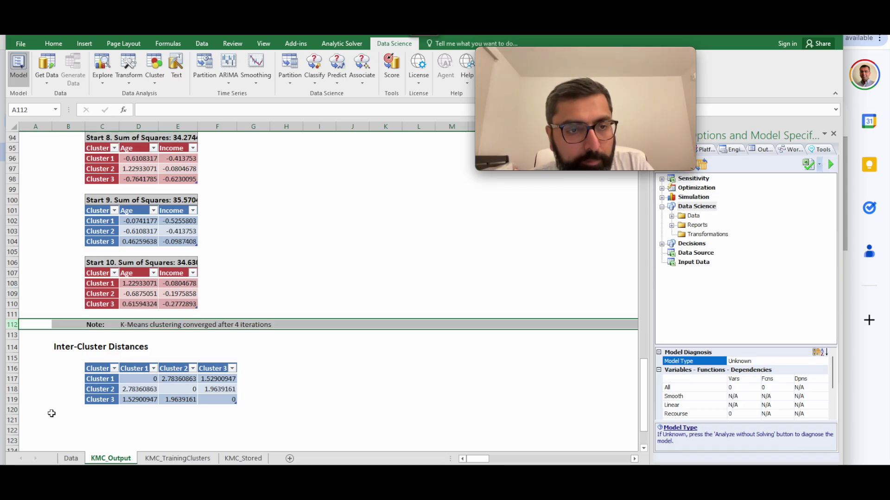
{"action": "left_click", "coordinate": [13, 347]}
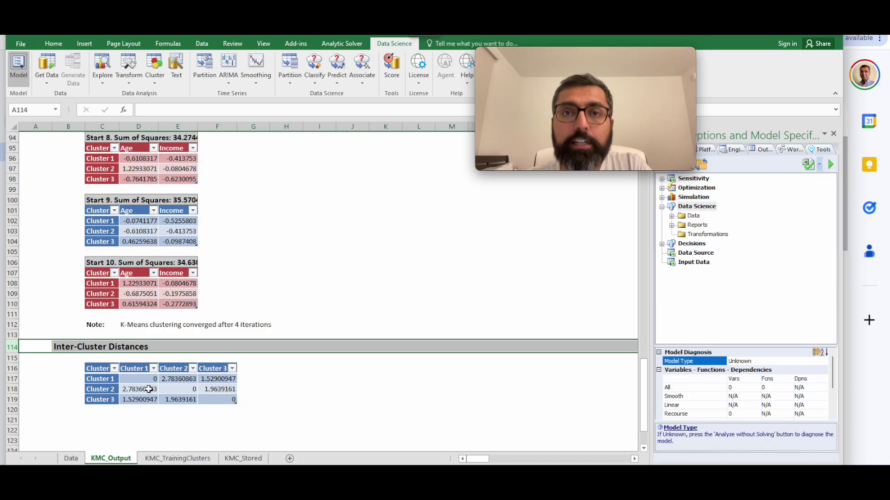
{"action": "left_click", "coordinate": [102, 380]}
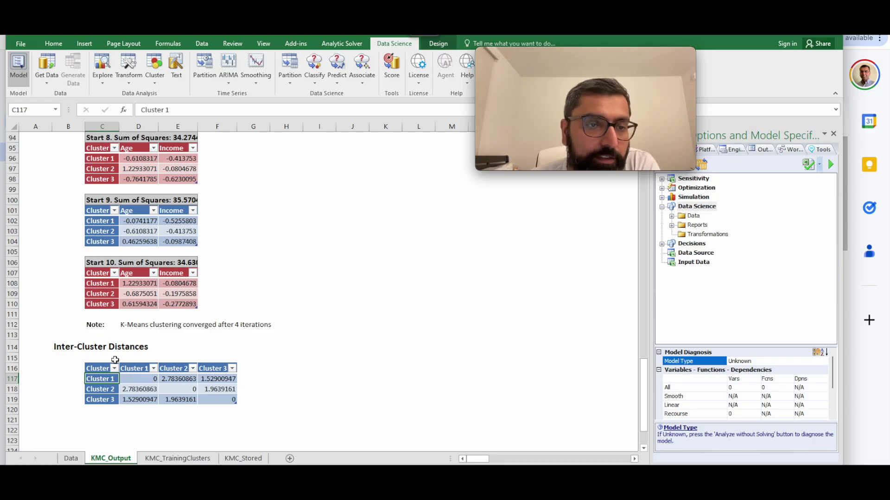
- Examine the cluster sizes in the Clusters Summary and the Fitting Metrics table on the KMC_TrainingClusters sheet
{"action": "left_click", "coordinate": [185, 459]}
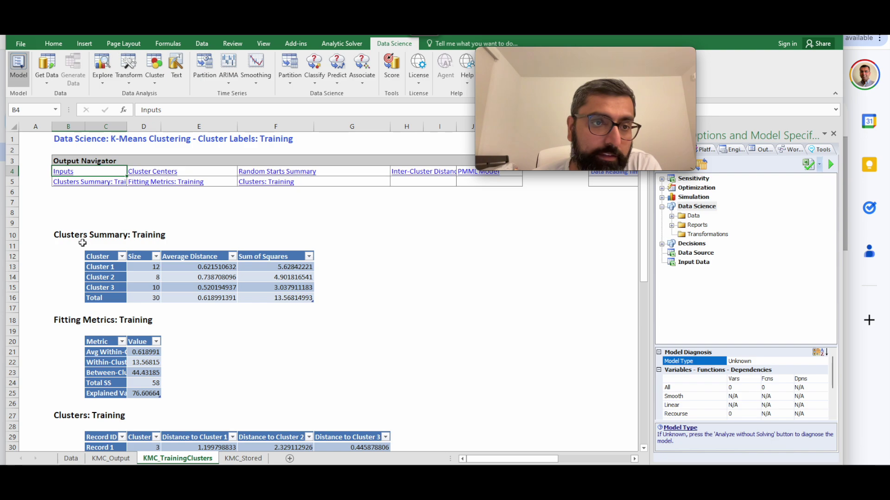
{"action": "left_click", "coordinate": [137, 270]}
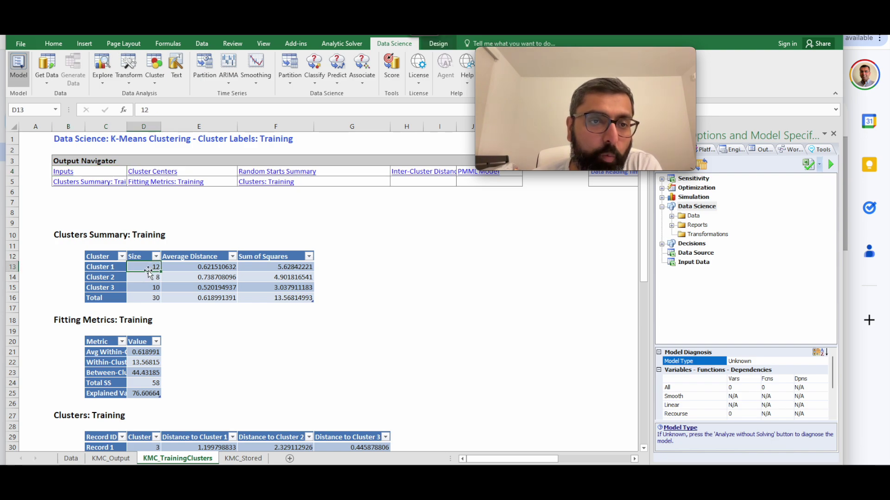
{"action": "left_click", "coordinate": [151, 285]}
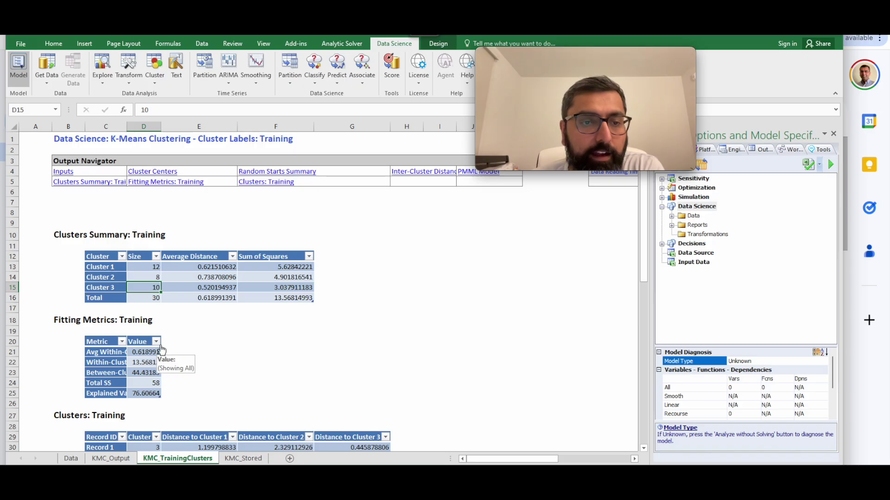
{"action": "scroll", "coordinate": [161, 350], "scroll_direction": "down", "scroll_amount": 2}
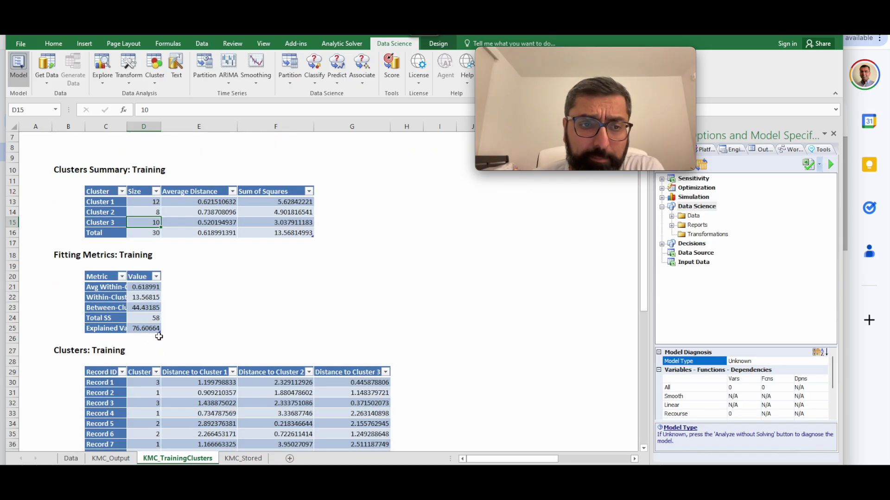
{"action": "scroll", "coordinate": [221, 321], "scroll_direction": "down", "scroll_amount": 3}
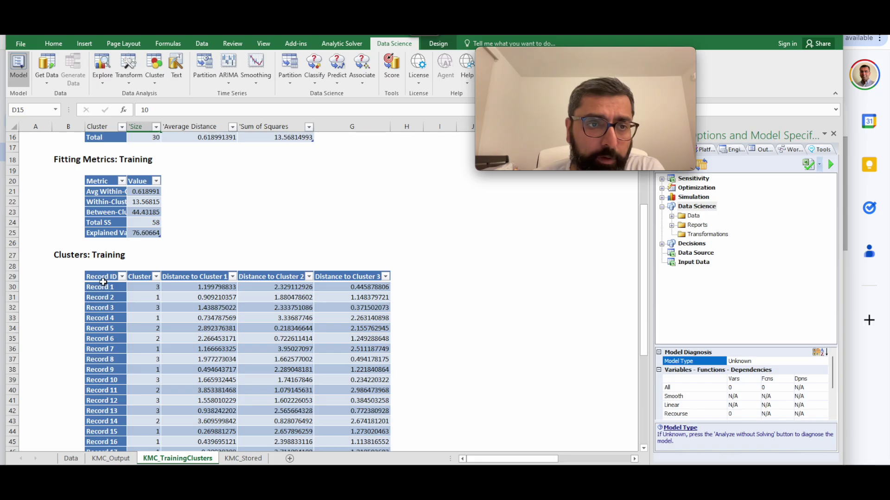
- Compare the assigned cluster with the distances to each cluster for Record 1 and Record 2 in the Clusters: Training table
{"action": "left_click_drag", "start_coordinate": [101, 279], "coordinate": [148, 339]}
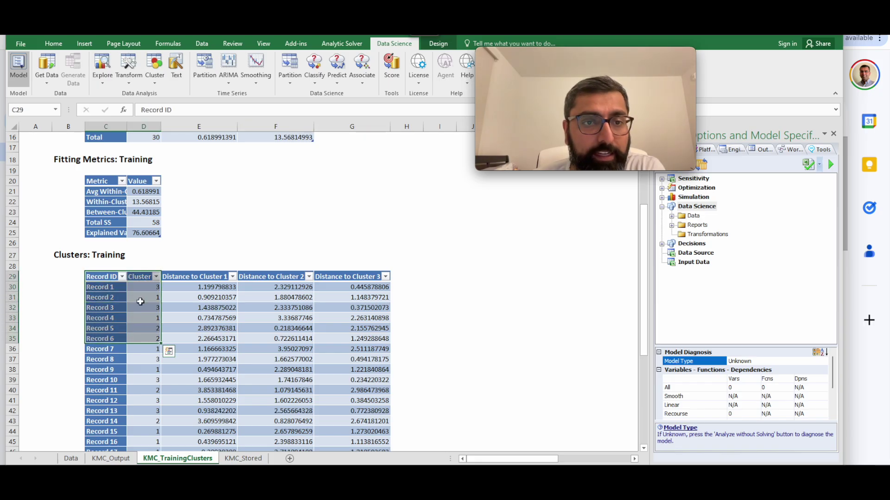
{"action": "left_click", "coordinate": [106, 290]}
{"action": "left_click", "coordinate": [145, 286]}
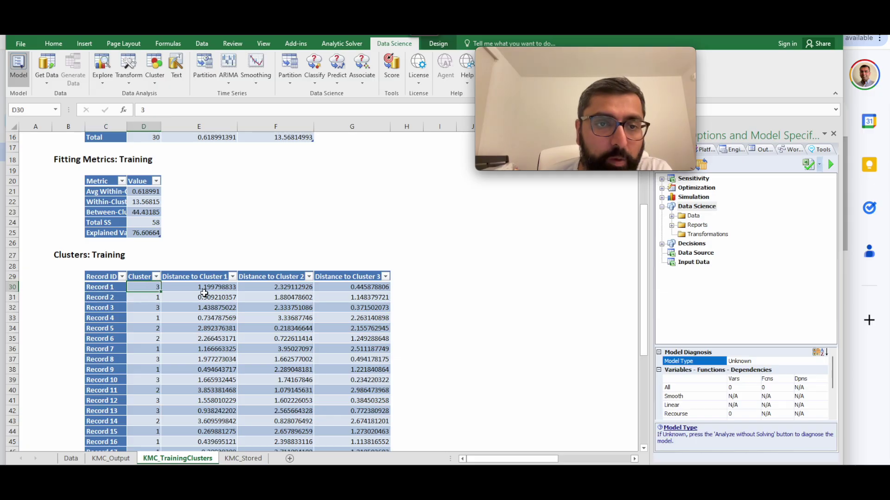
{"action": "left_click", "coordinate": [361, 288]}
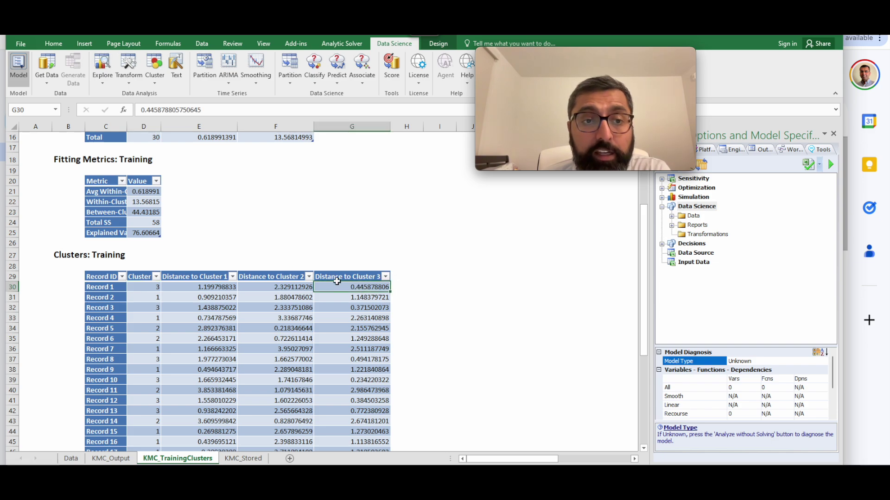
{"action": "left_click", "coordinate": [155, 287]}
{"action": "left_click", "coordinate": [108, 300]}
{"action": "left_click", "coordinate": [149, 299]}
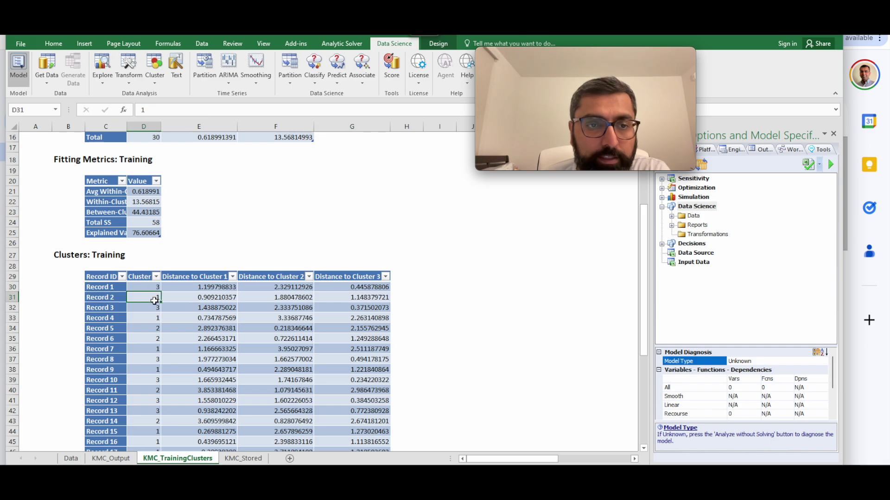
{"action": "left_click", "coordinate": [114, 298]}
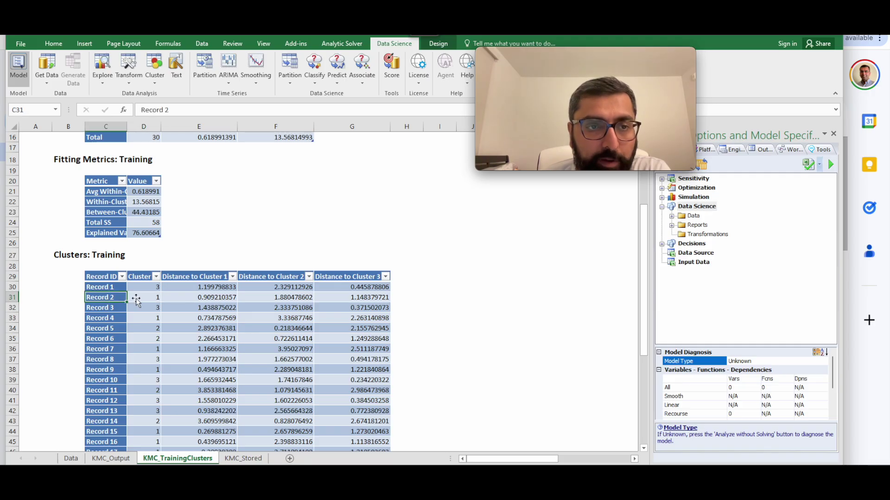
{"action": "left_click", "coordinate": [203, 299]}
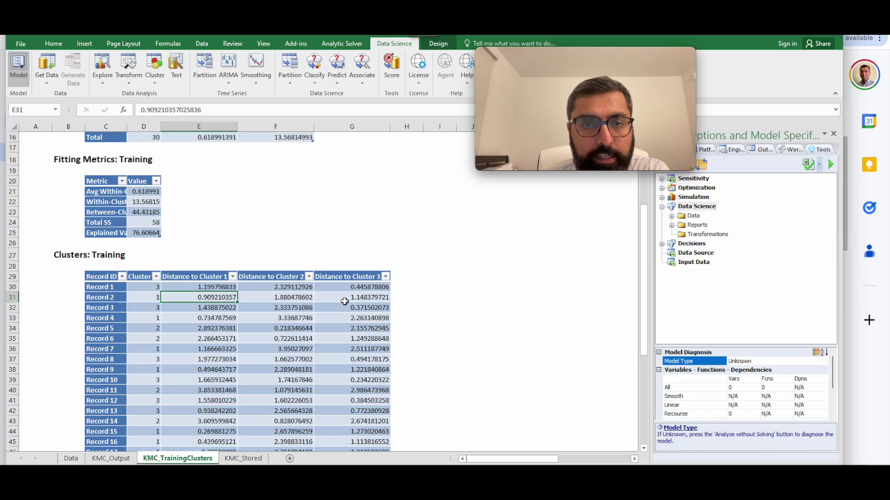
- Copy the Cluster column values D30:D59 for Records 1 to 30 from the Clusters: Training table
{"action": "left_click_drag", "start_coordinate": [116, 287], "coordinate": [148, 423]}
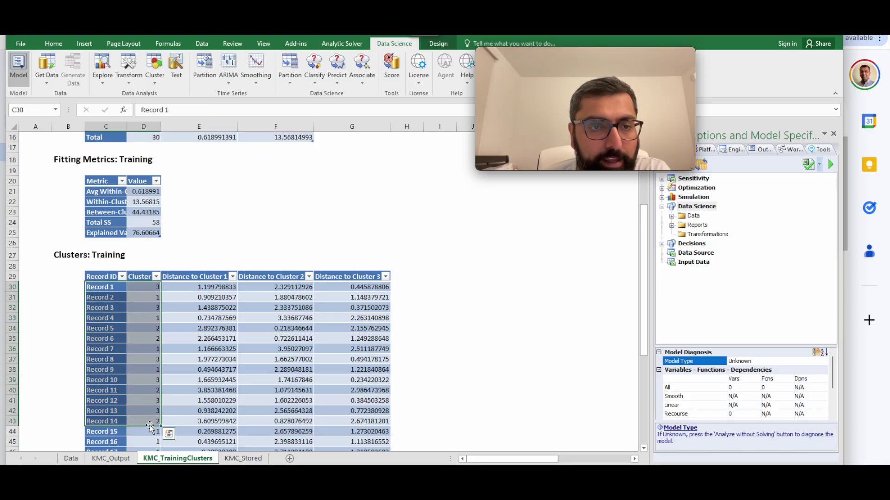
{"action": "left_click", "coordinate": [146, 288]}
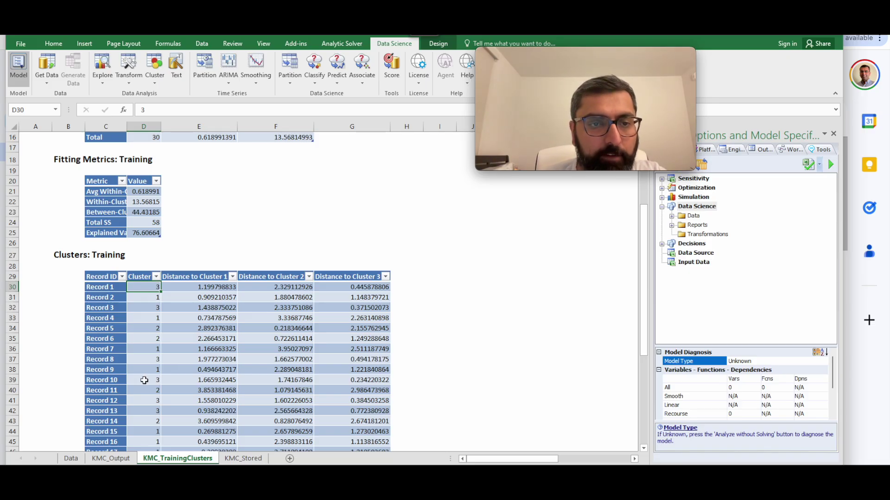
{"action": "scroll", "coordinate": [163, 300], "scroll_direction": "down", "scroll_amount": 1}
{"action": "scroll", "coordinate": [161, 292], "scroll_direction": "down", "scroll_amount": 1}
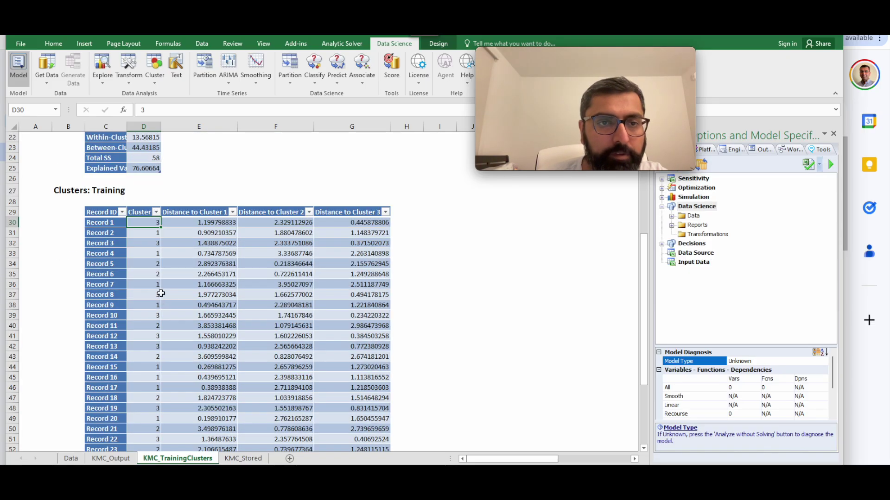
{"action": "left_click_drag", "start_coordinate": [145, 222], "coordinate": [144, 437]}
{"action": "key", "text": "ctrl+c"}
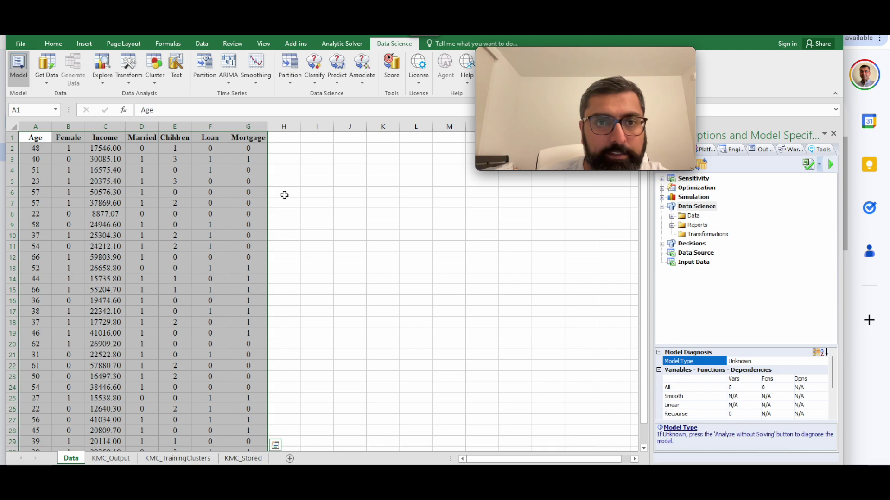
- Add the header "Cluster assignment" in cell H1 of the Data sheet
{"action": "left_click", "coordinate": [283, 137]}
{"action": "type", "text": "Oup"}
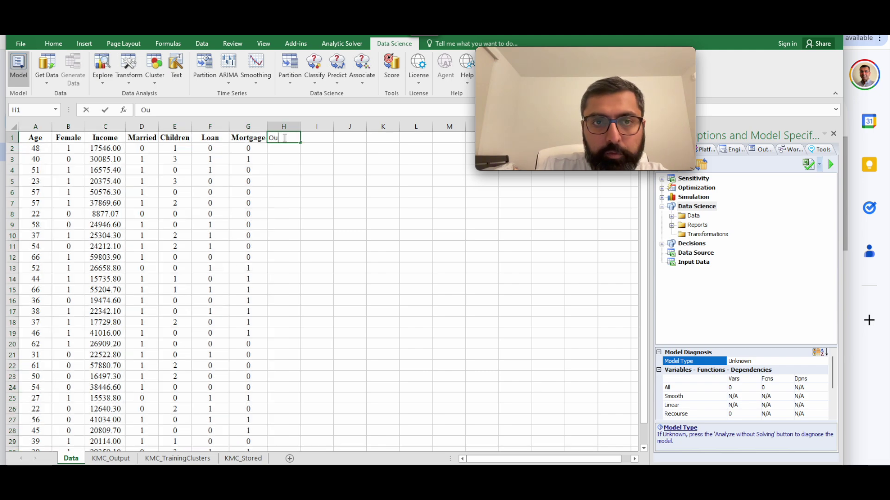
{"action": "key", "text": "BackSpace"}
{"action": "key", "text": "BackSpace"}
{"action": "key", "text": "BackSpace"}
{"action": "type", "text": "Cluster"}
{"action": "type", "text": " assignme"}
{"action": "left_click", "coordinate": [286, 149]}
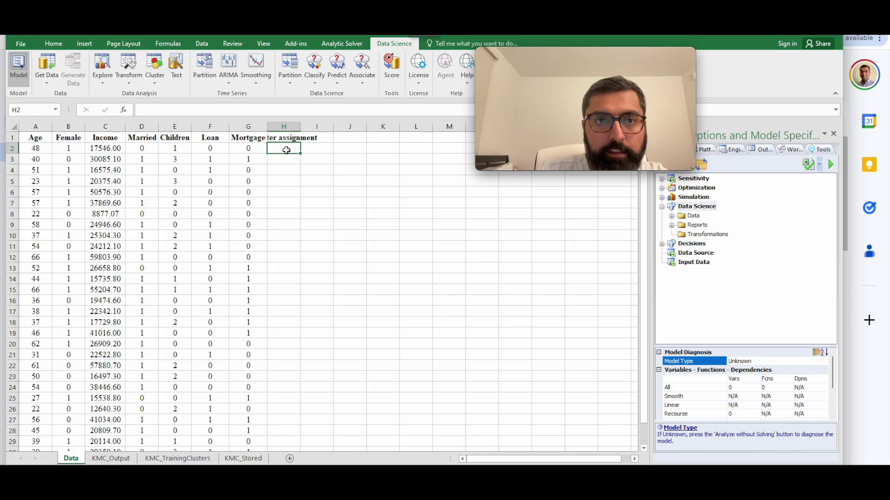
- Paste the cluster values D30:D59 from KMC_TrainingClusters into the Data sheet, starting at cell H2
{"action": "right_click", "coordinate": [286, 150]}
{"action": "left_click", "coordinate": [291, 257]}
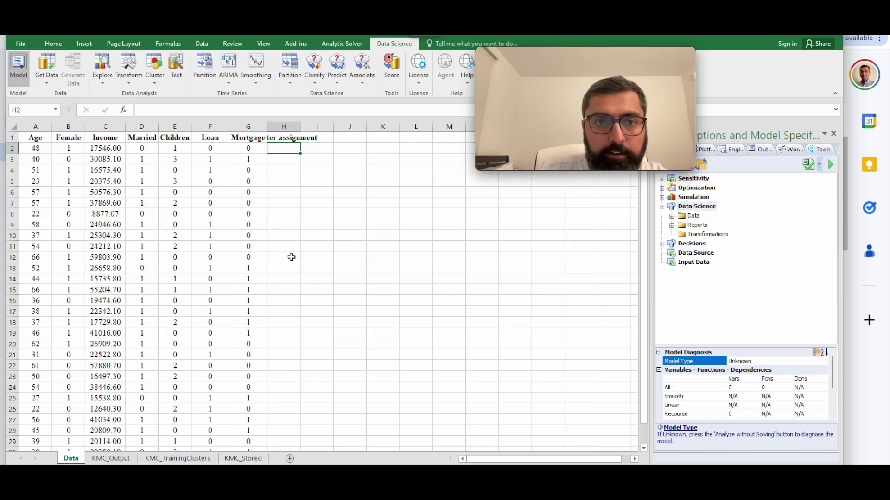
{"action": "left_click", "coordinate": [176, 458]}
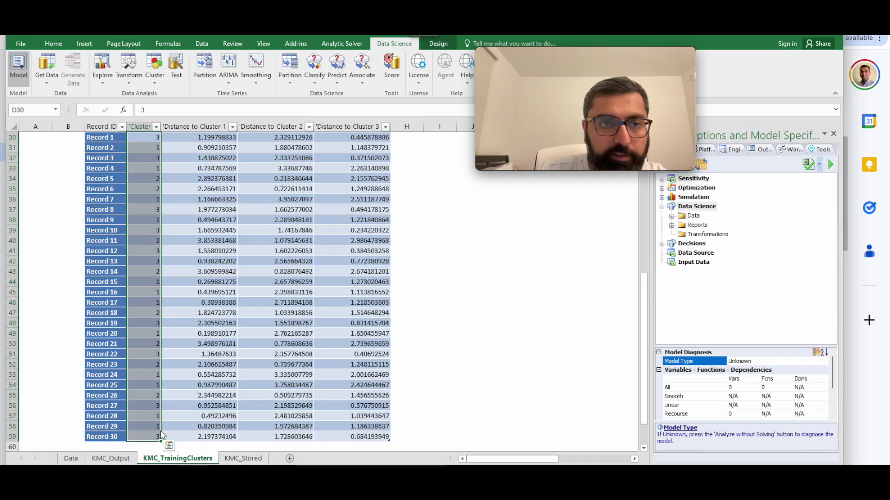
{"action": "left_click", "coordinate": [71, 459]}
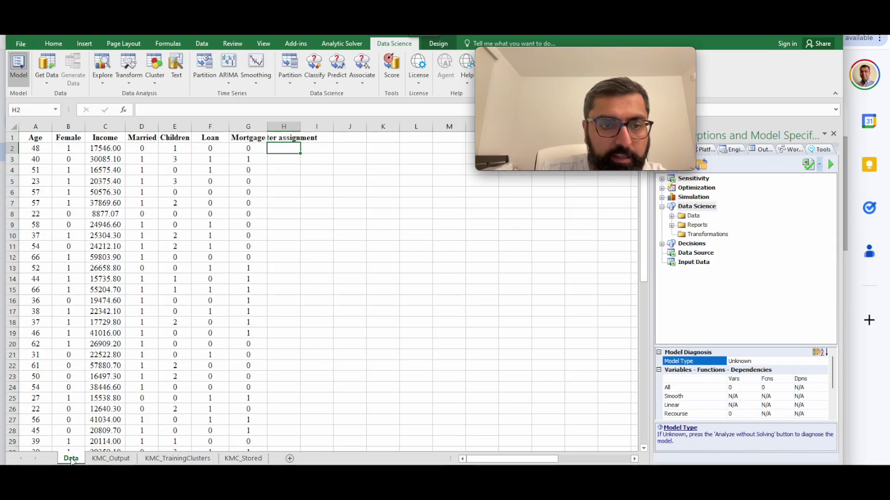
{"action": "key", "text": "ctrl+v"}
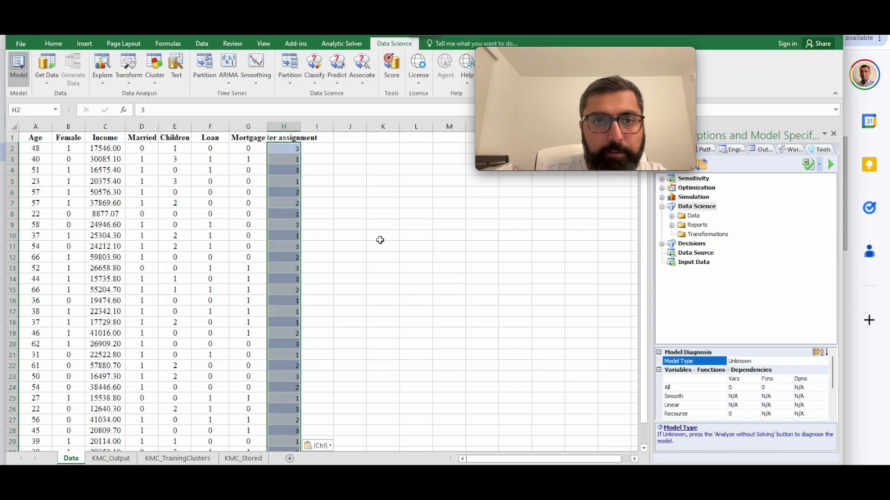
- Fit the width of column H on the Data sheet to the Cluster assignment header
{"action": "left_click", "coordinate": [356, 201]}
{"action": "left_click_drag", "start_coordinate": [307, 128], "coordinate": [306, 128]}
{"action": "double_click", "coordinate": [306, 128]}
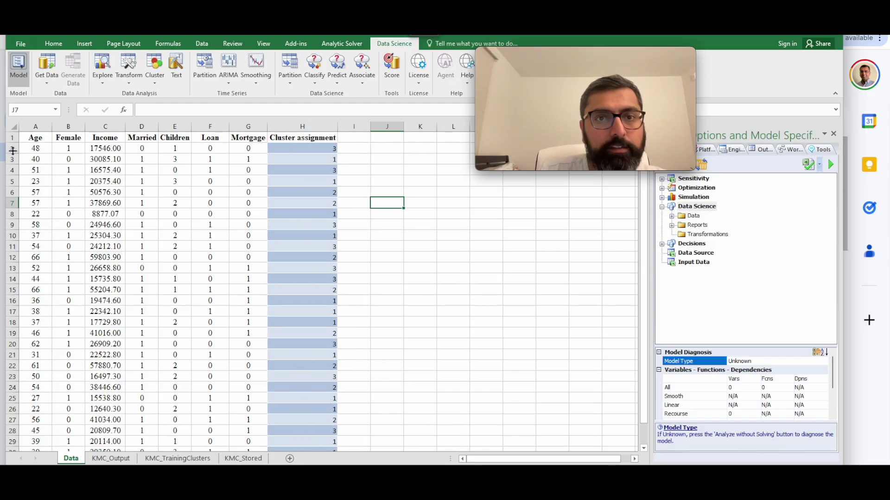
- Check the first customers' cluster assignments on the Data sheet against the KMC_TrainingClusters records, and select row 2 of Data
{"action": "left_click_drag", "start_coordinate": [299, 152], "coordinate": [299, 160]}
{"action": "left_click", "coordinate": [300, 170]}
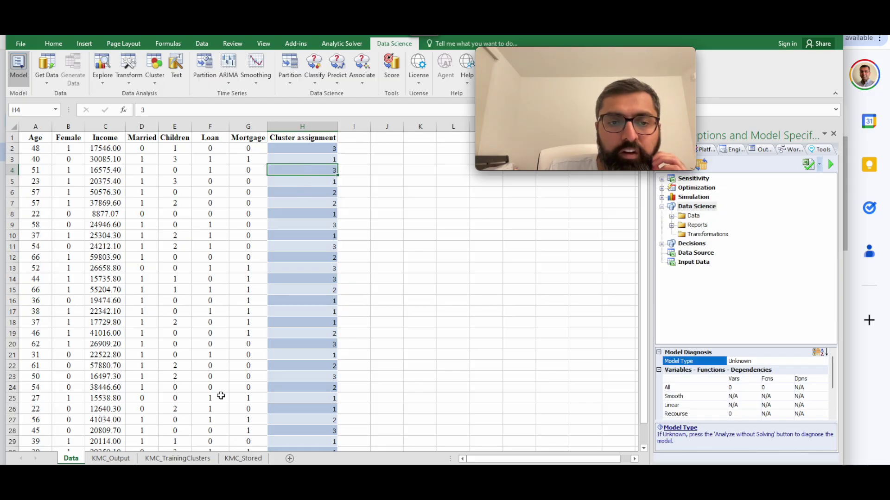
{"action": "left_click", "coordinate": [178, 458]}
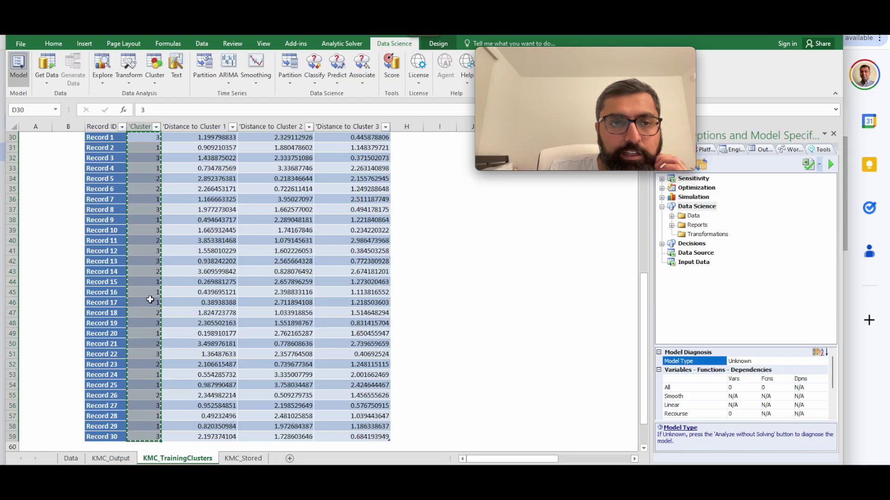
{"action": "left_click", "coordinate": [71, 459]}
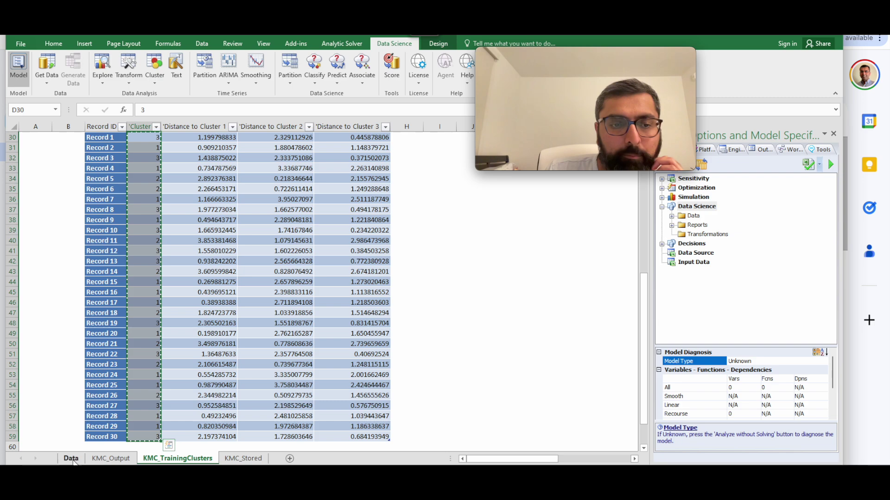
{"action": "left_click", "coordinate": [13, 148]}
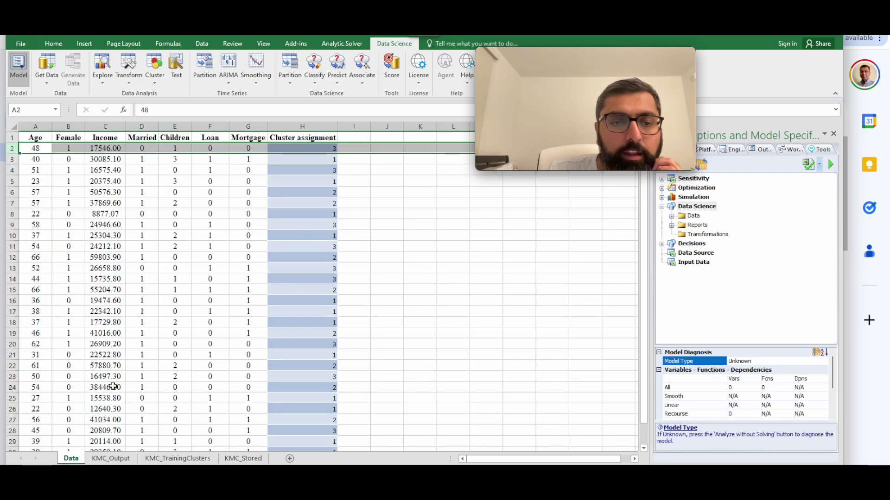
- Review the Clusters Summary on KMC_TrainingClusters alongside the Data sheet, and select the cluster sizes in C13:D16
{"action": "left_click", "coordinate": [165, 459]}
{"action": "scroll", "coordinate": [201, 325], "scroll_direction": "up", "scroll_amount": 2}
{"action": "scroll", "coordinate": [169, 227], "scroll_direction": "up", "scroll_amount": 8}
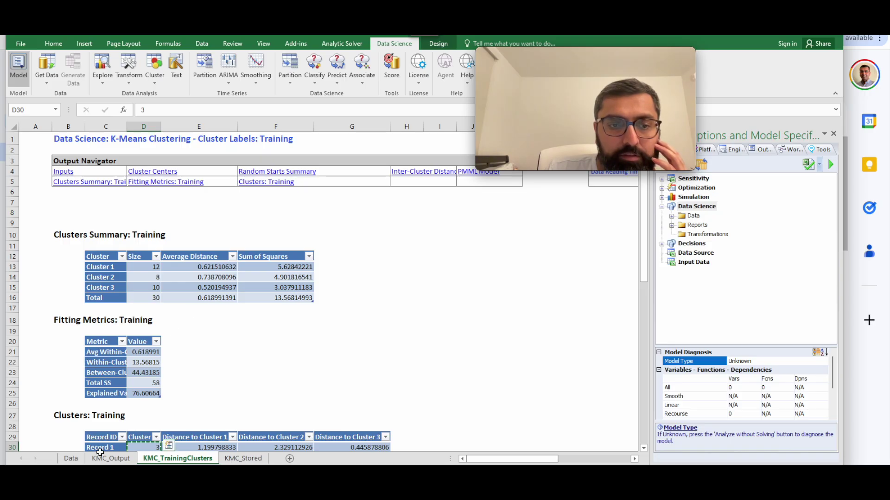
{"action": "left_click", "coordinate": [71, 459]}
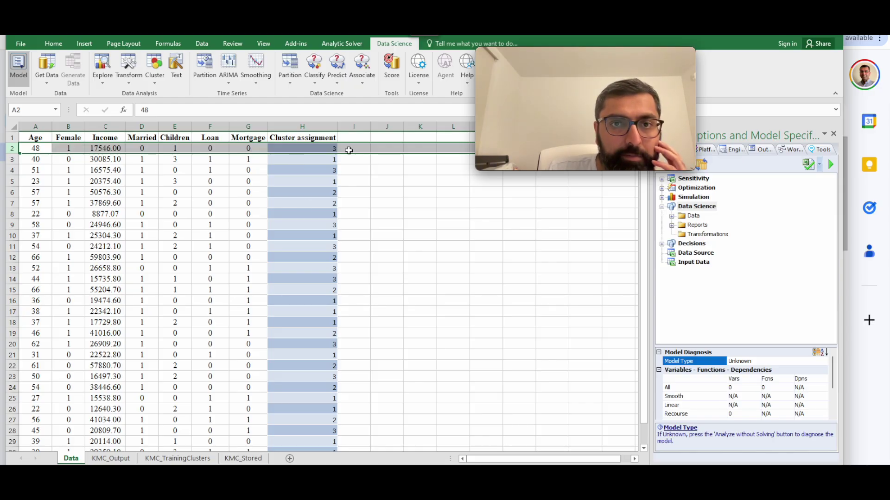
{"action": "left_click", "coordinate": [179, 459]}
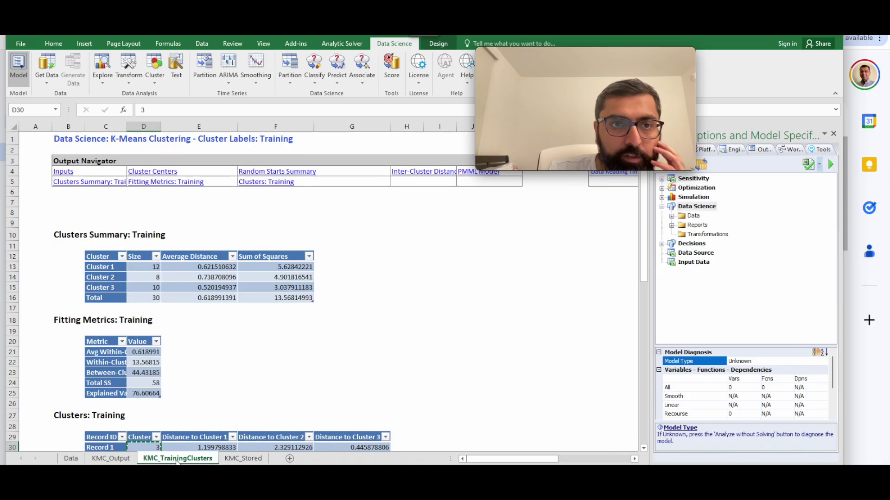
{"action": "left_click_drag", "start_coordinate": [109, 267], "coordinate": [142, 293]}
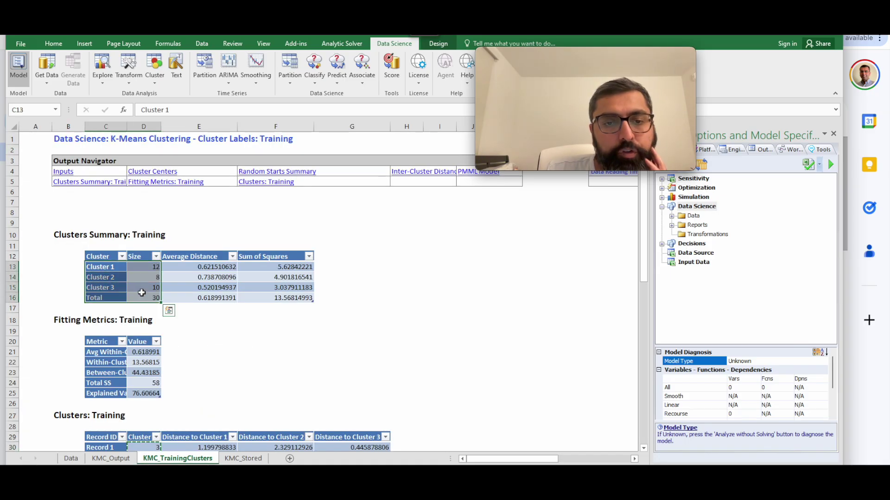
- Review the inputs on KMC_Output and the available clustering methods, and return to the Data sheet
{"action": "left_click", "coordinate": [125, 460]}
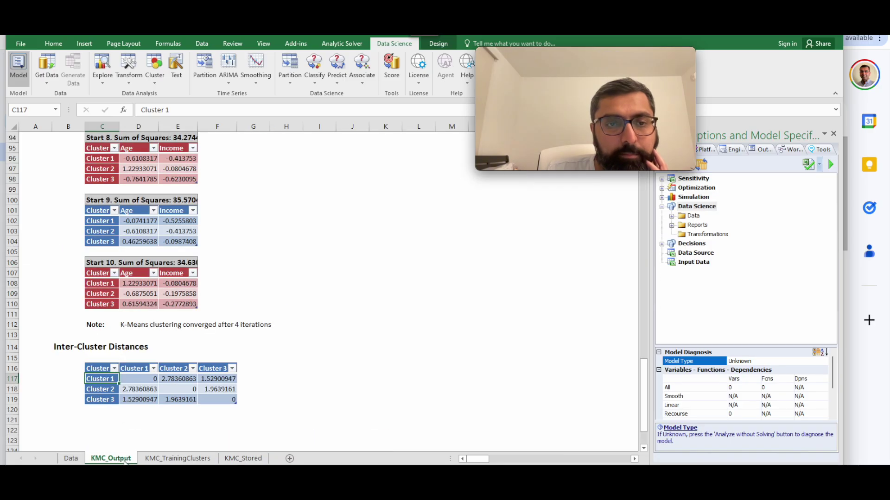
{"action": "scroll", "coordinate": [170, 301], "scroll_direction": "up", "scroll_amount": 20}
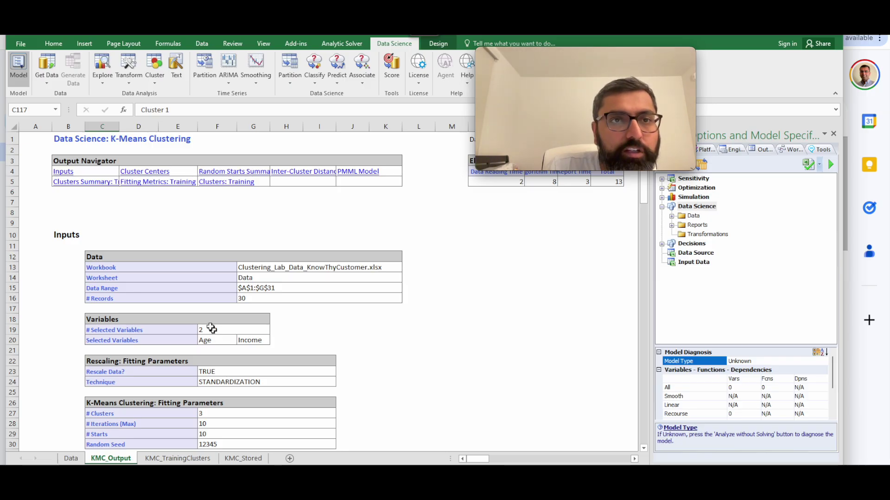
{"action": "left_click", "coordinate": [156, 82]}
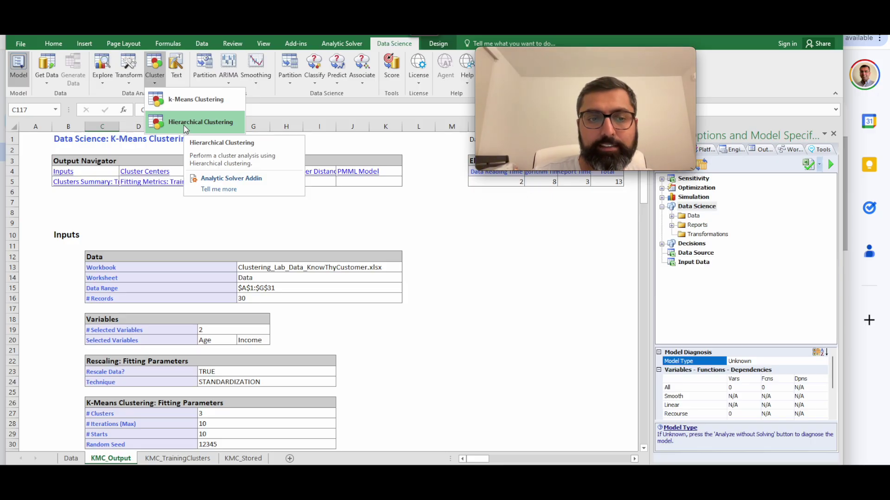
{"action": "left_click", "coordinate": [70, 459]}
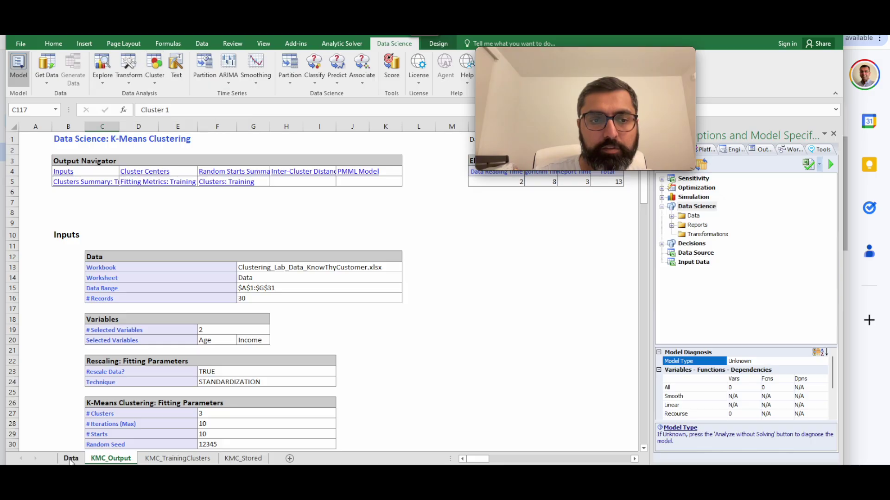
{"action": "left_click", "coordinate": [69, 460]}
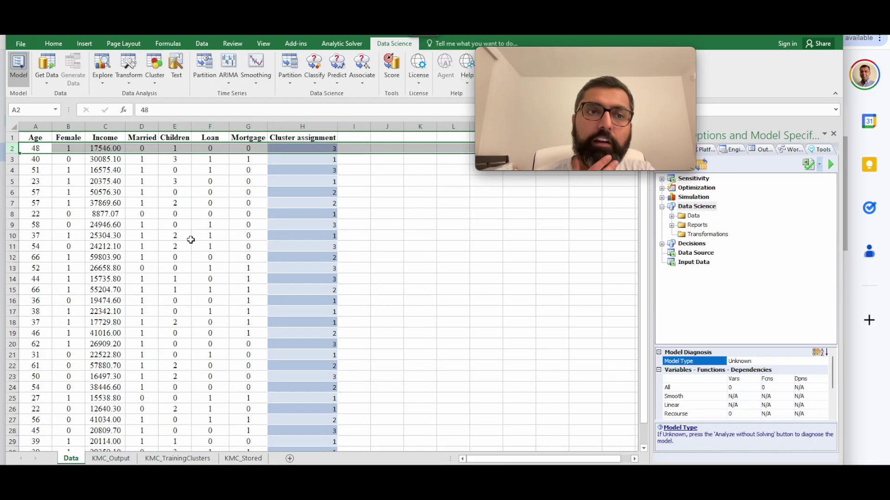